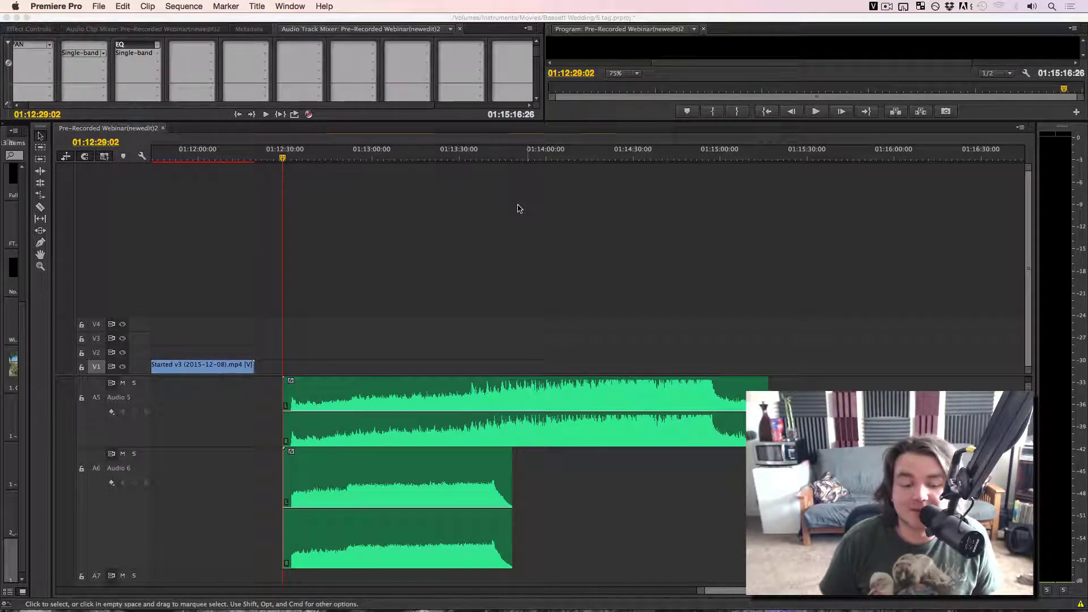
click(518, 208)
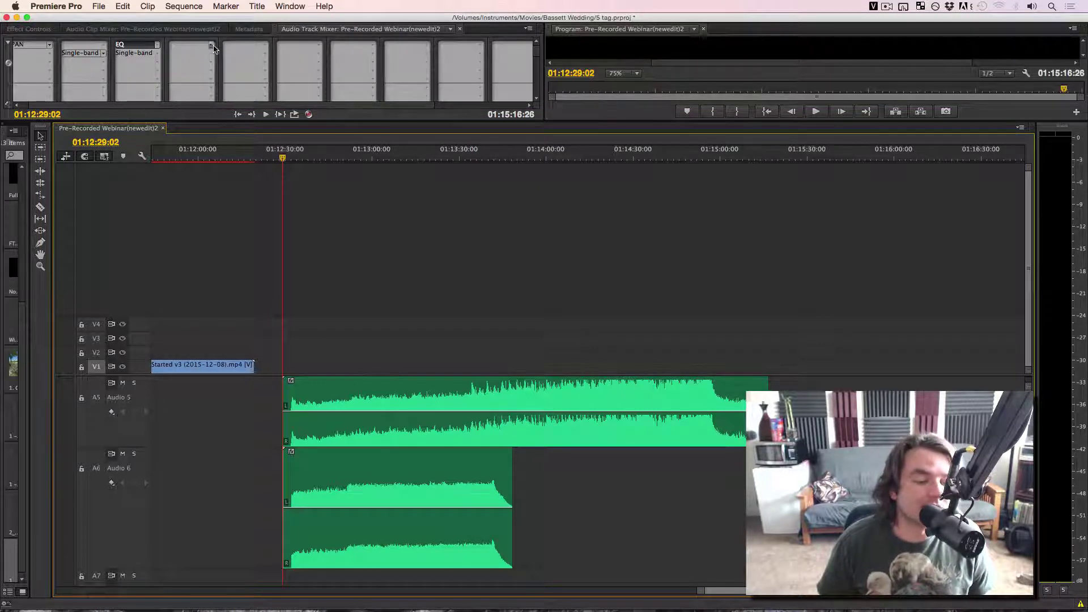
click(212, 46)
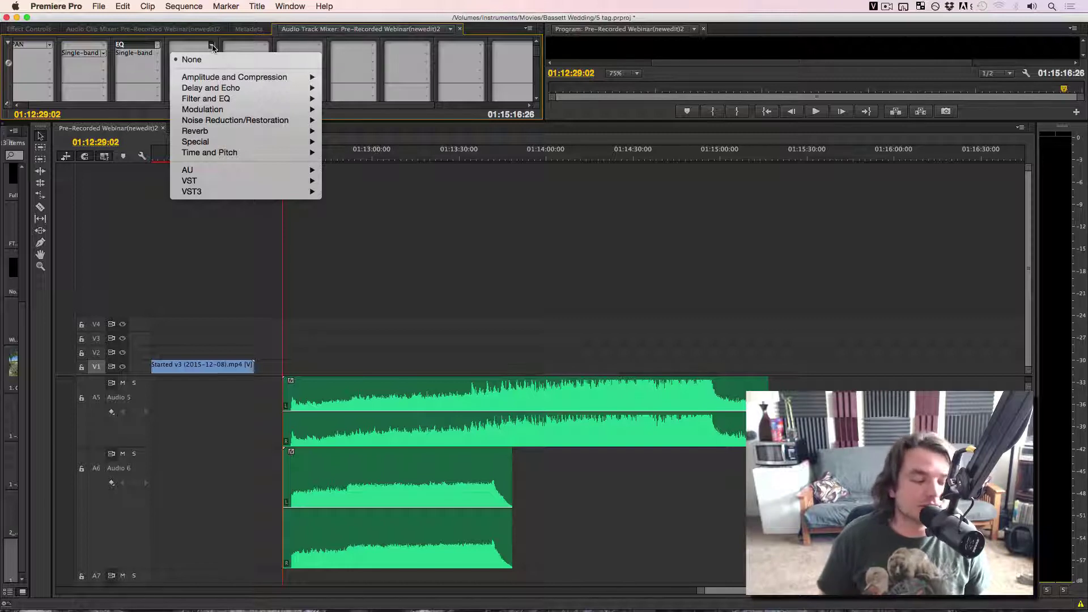
mouse_move(243, 78)
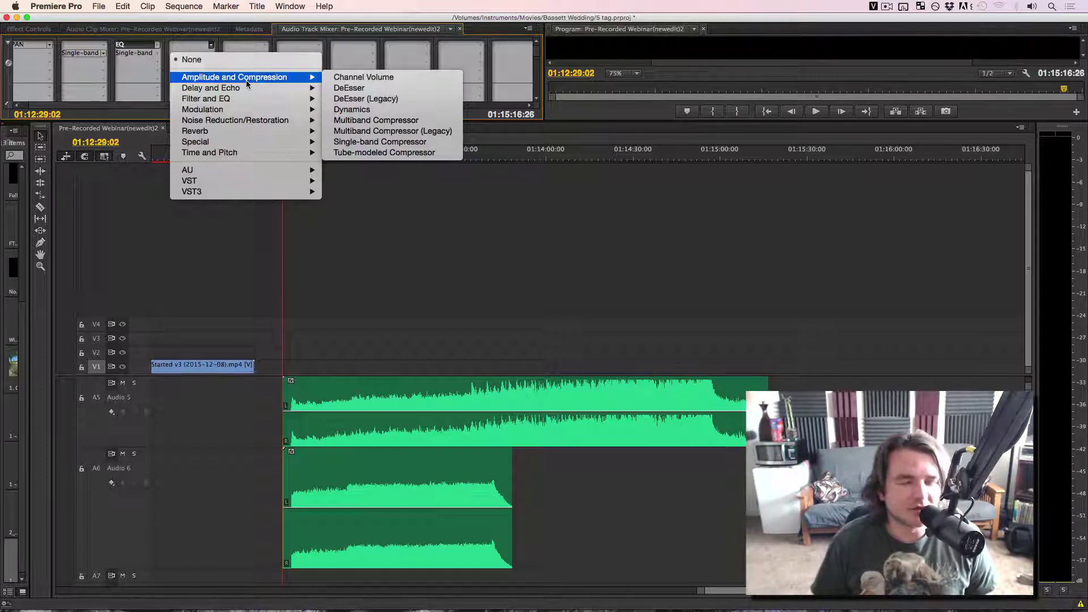
click(401, 355)
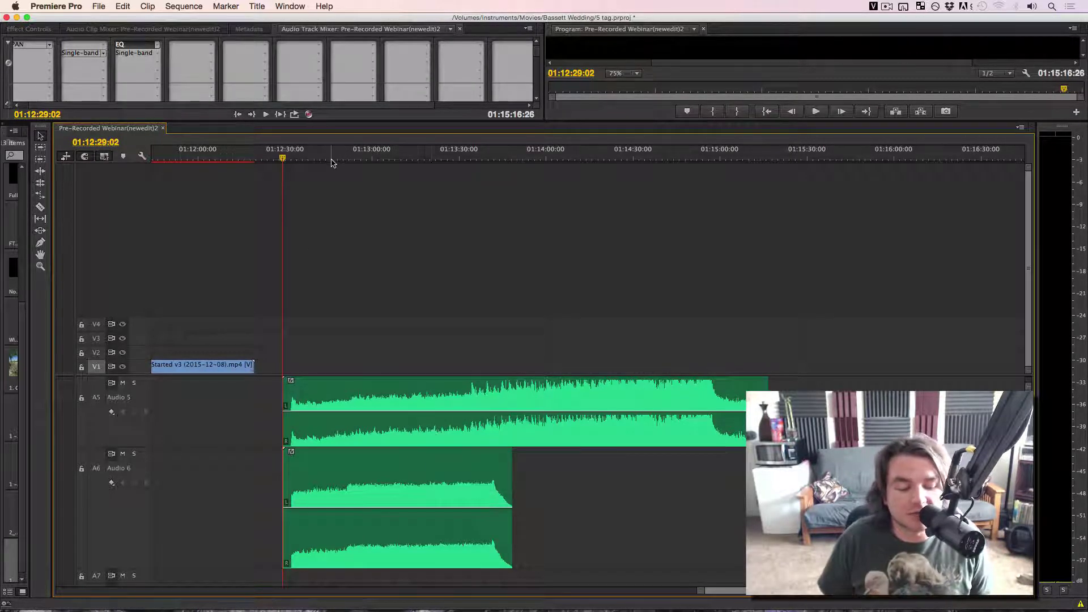
click(332, 160)
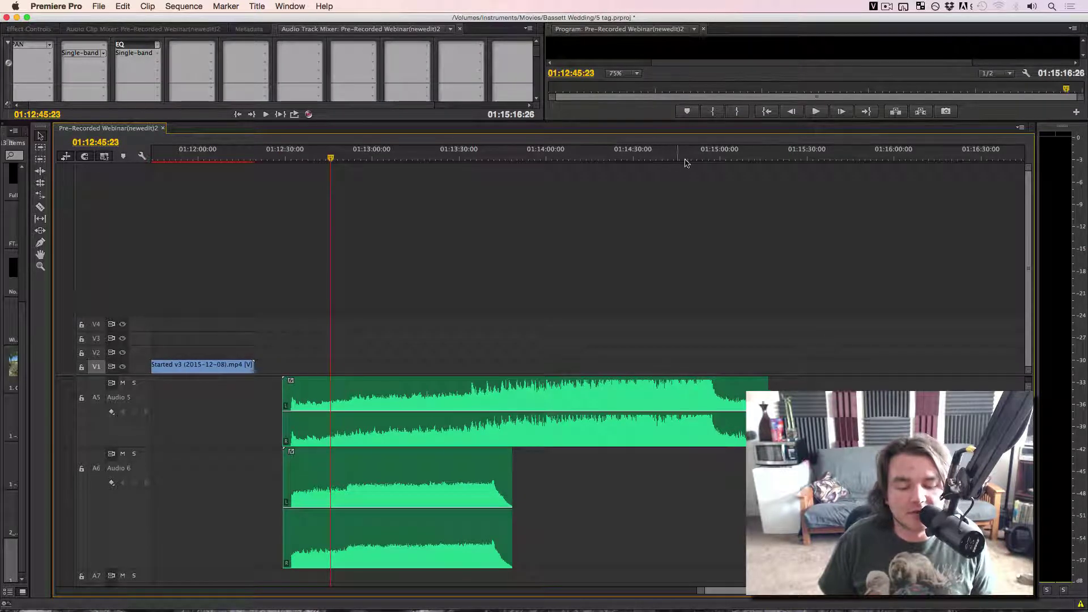
click(686, 158)
drag(686, 152, 685, 153)
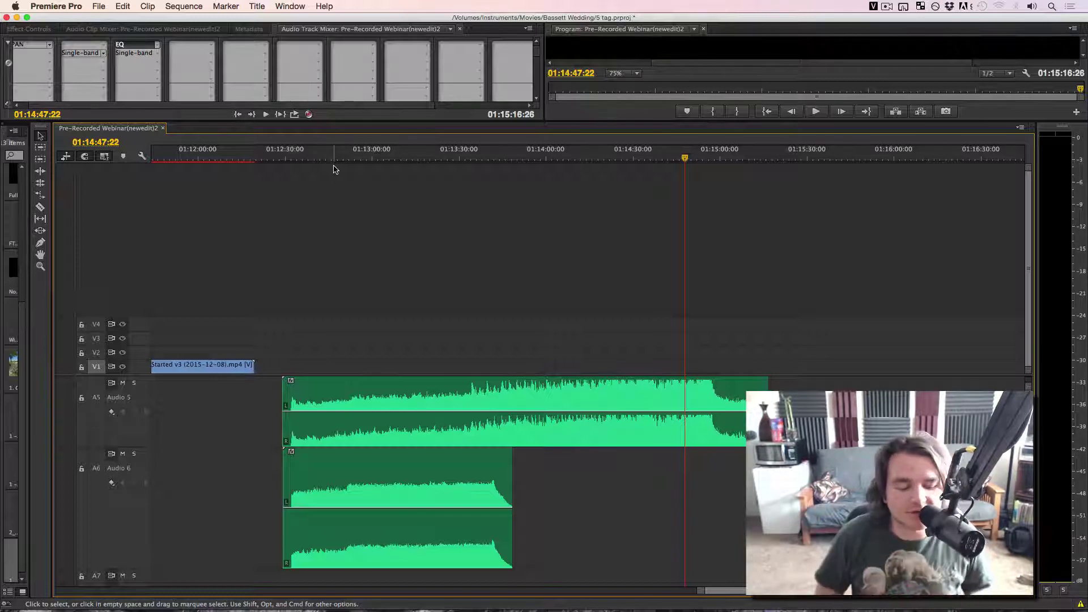
click(293, 408)
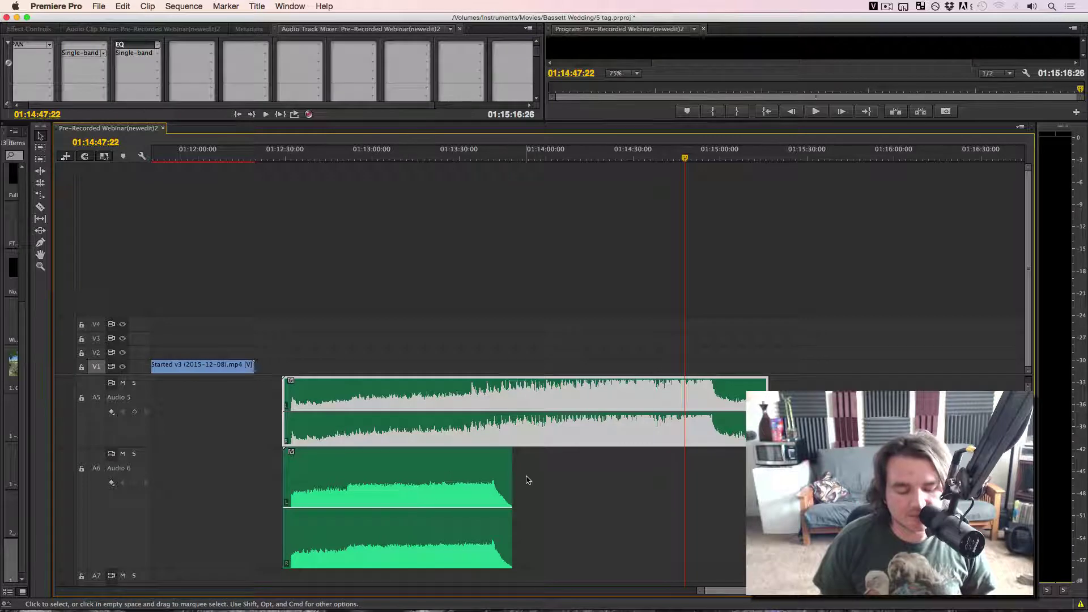
click(525, 477)
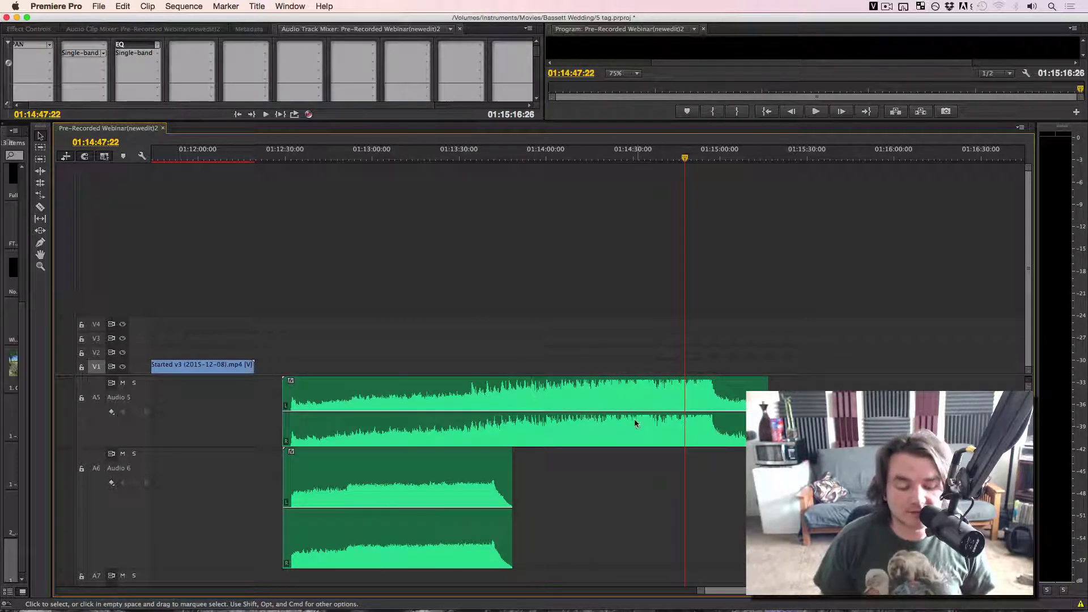
Step: Mute the Audio 6 track and add the Dynamics effect to the first effect slot of Audio 5
click(122, 454)
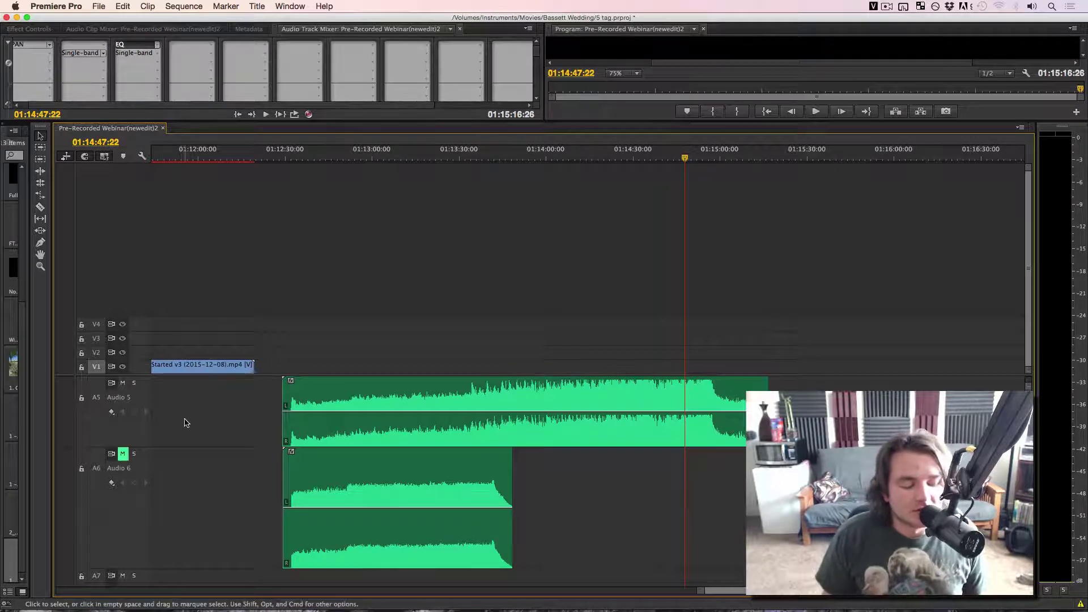
scroll(185, 423, up, 2)
click(327, 153)
click(265, 45)
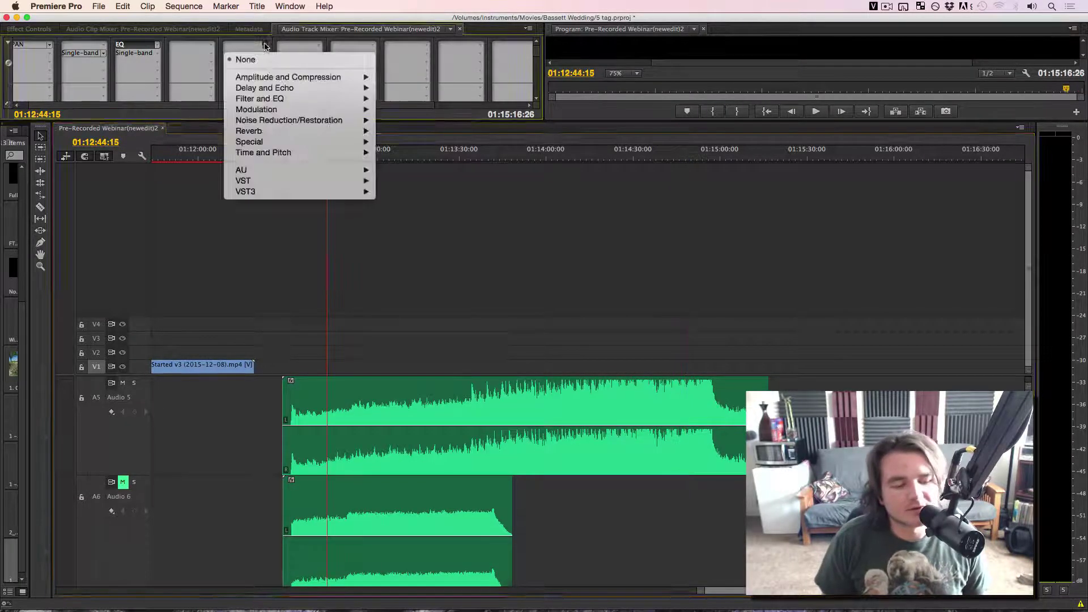
mouse_move(309, 77)
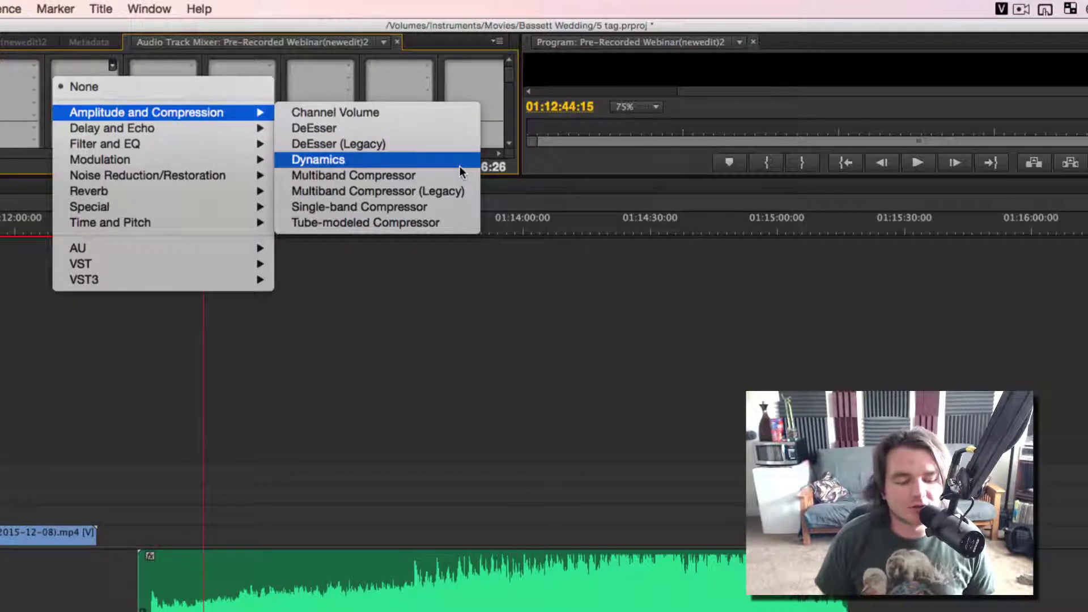
click(398, 162)
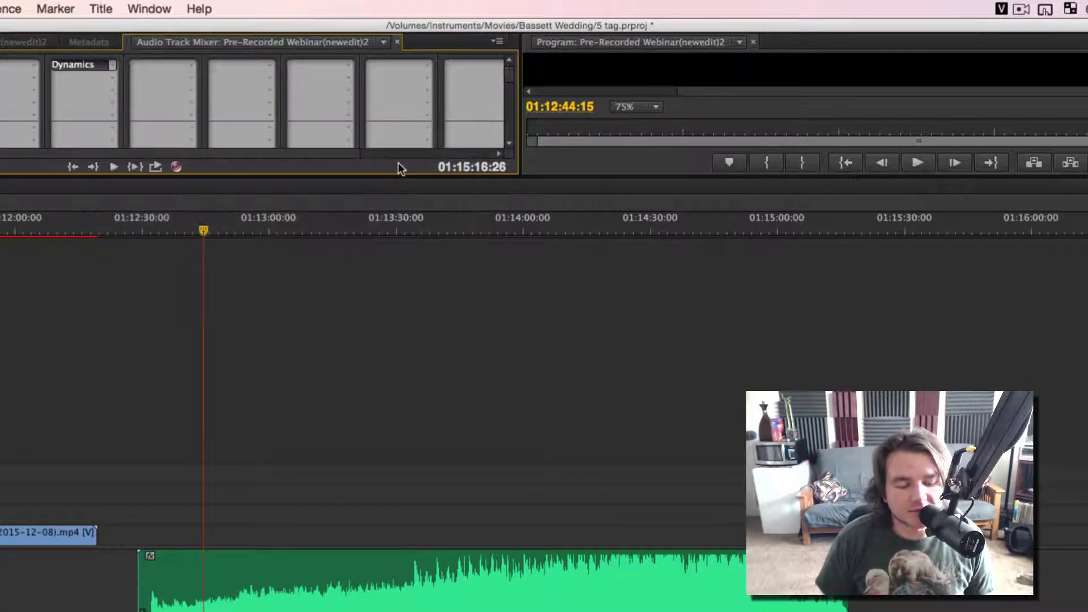
Step: Open the Dynamics effect's editor for Audio 5 and load the limiting preset
drag(356, 188, 369, 196)
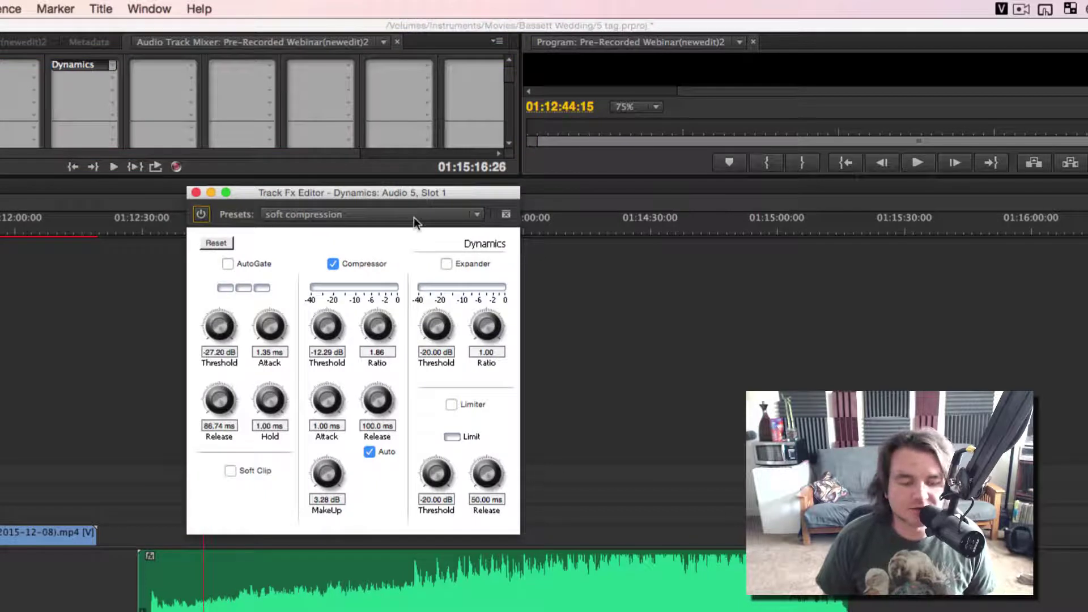
click(422, 217)
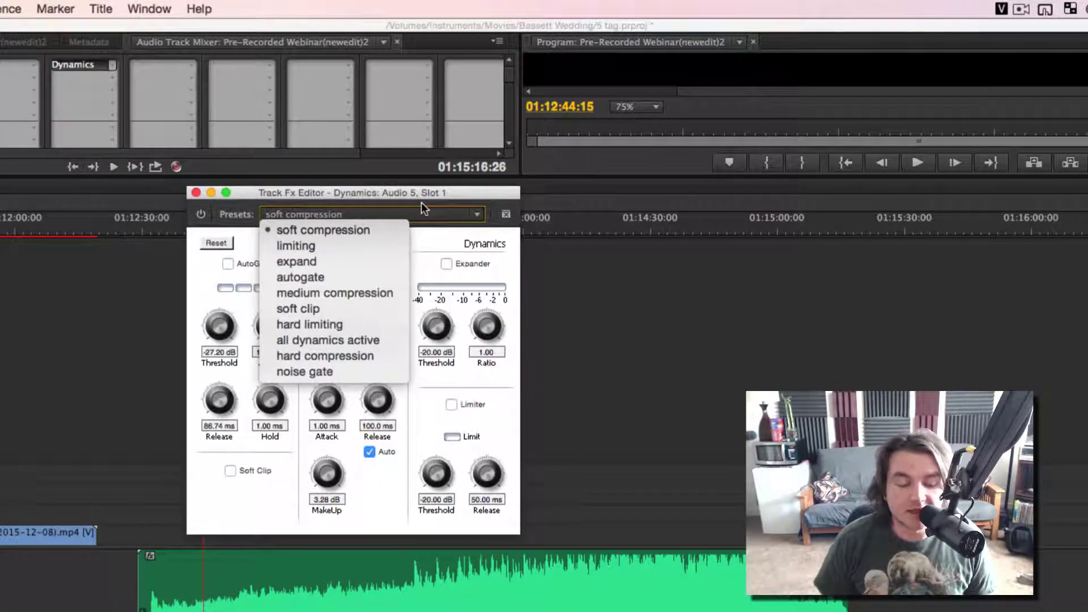
click(366, 248)
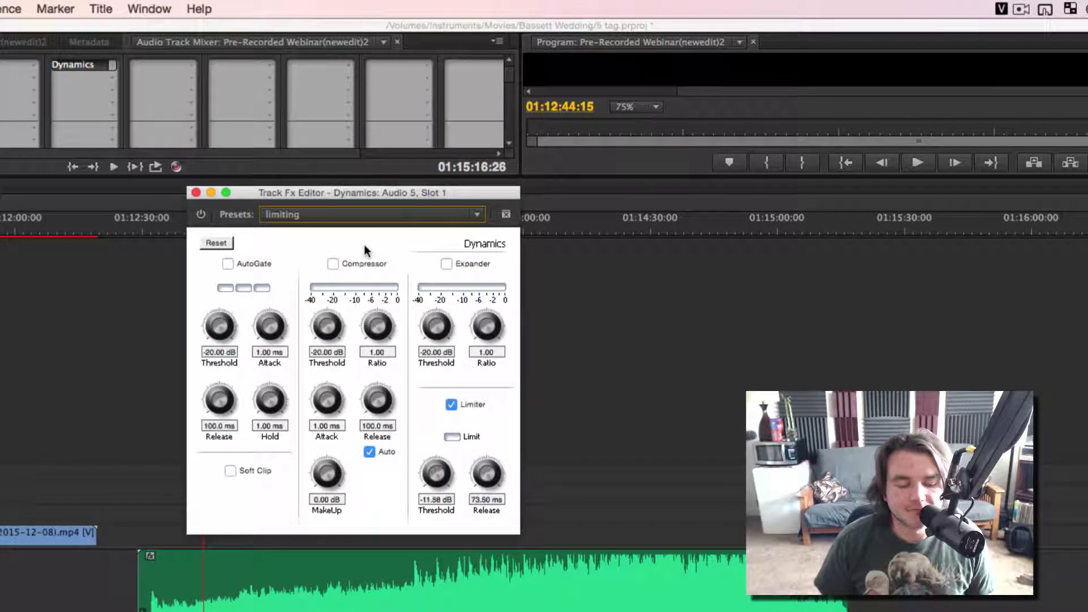
drag(367, 195, 367, 192)
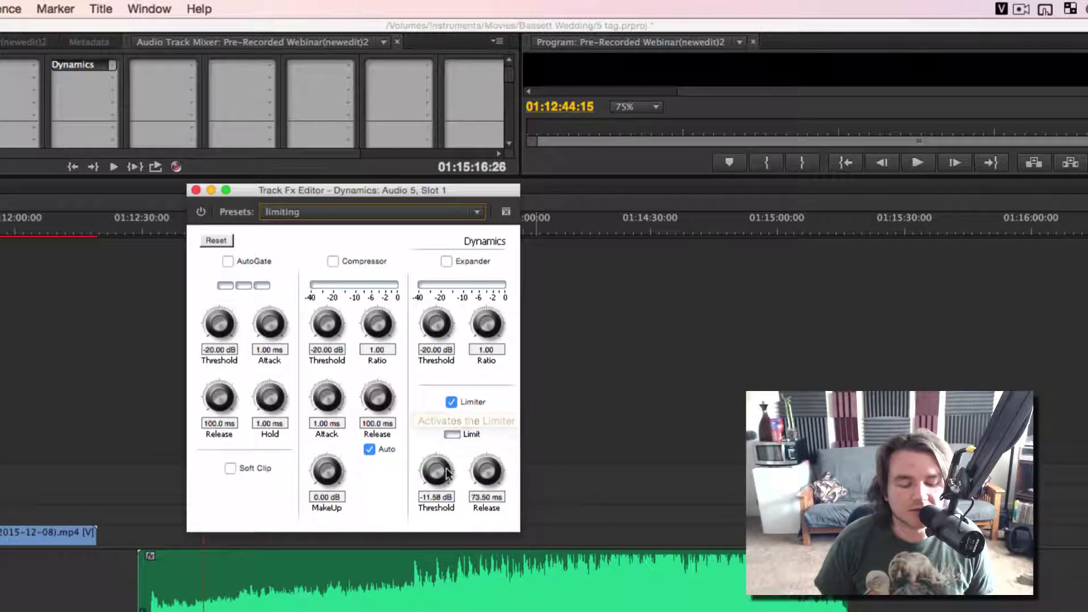
Step: Raise the limiter threshold to 0.00 dB, start playback and lower the threshold to -21.00 dB while listening
mouse_move(442, 475)
mouse_down()
mouse_move(446, 459)
mouse_move(441, 478)
mouse_up()
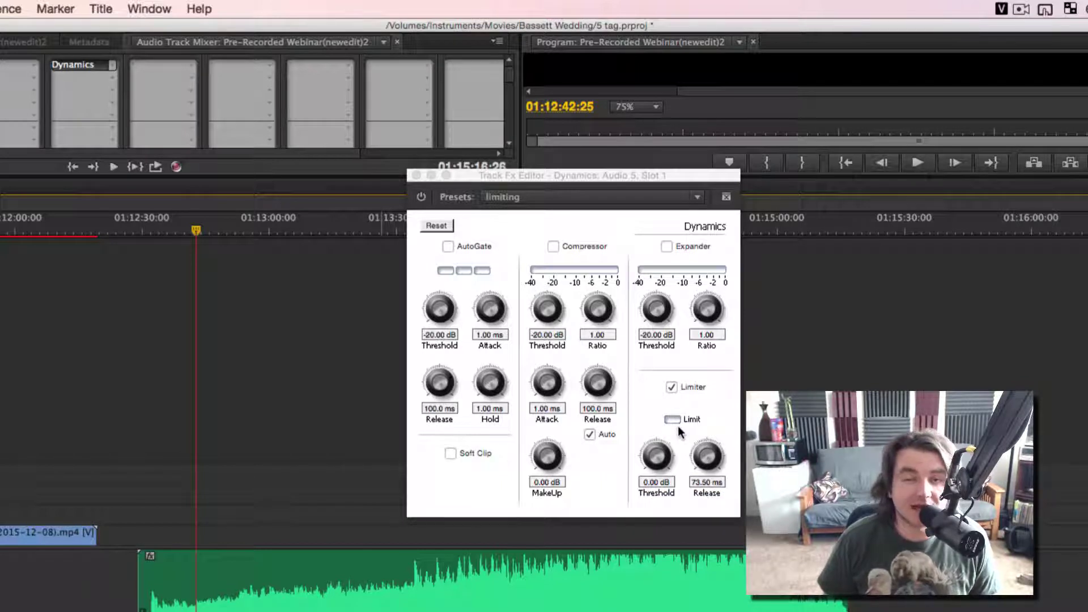
key(space)
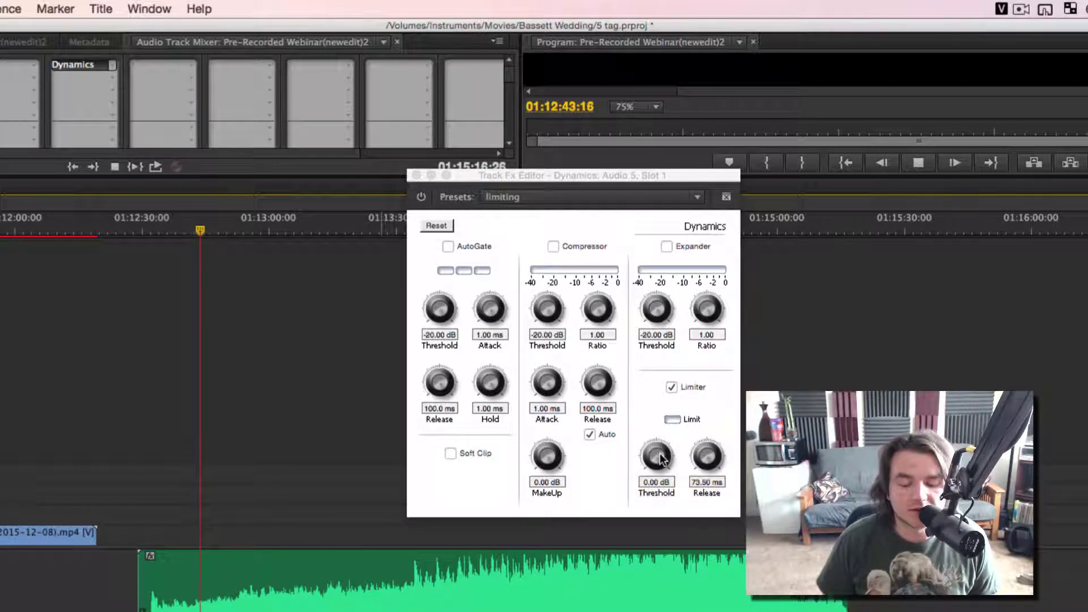
click(659, 463)
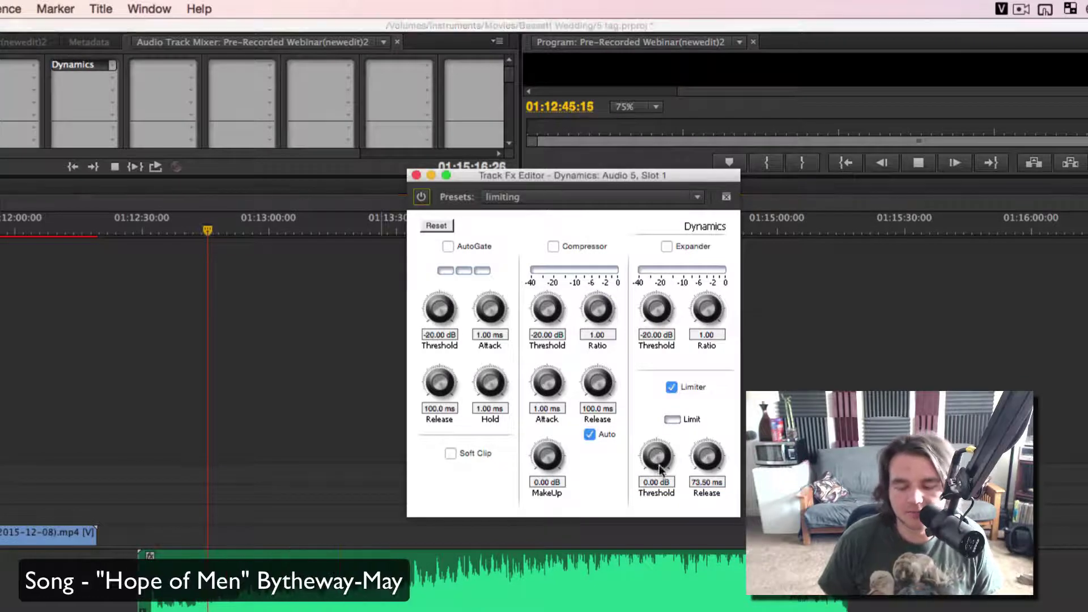
drag(658, 471, 655, 519)
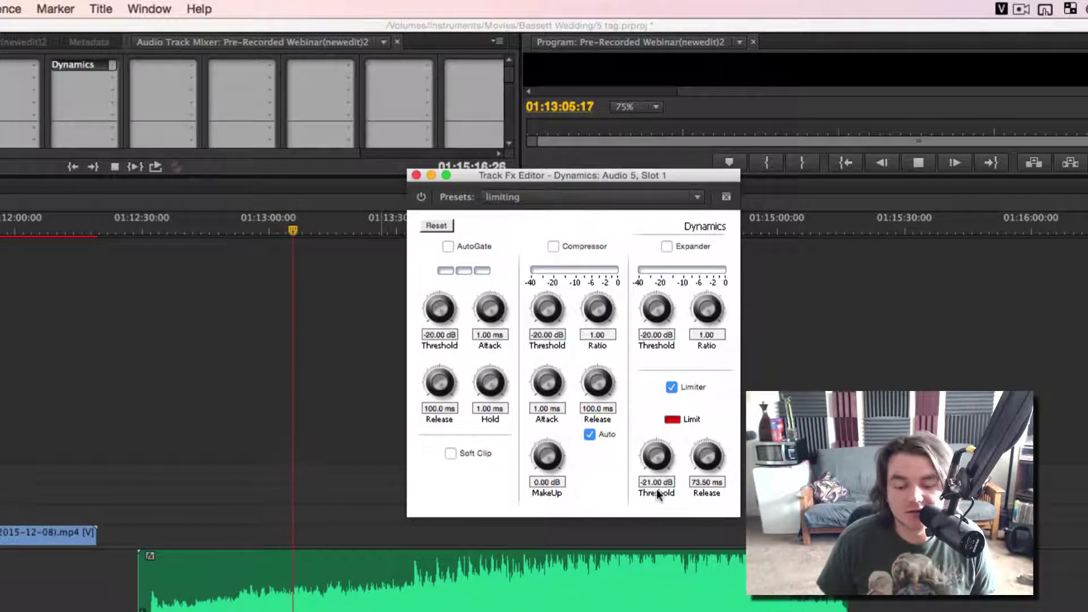
Step: Bypass and re-enable the Dynamics effect during playback to compare the audio levels, and stop playback
click(420, 198)
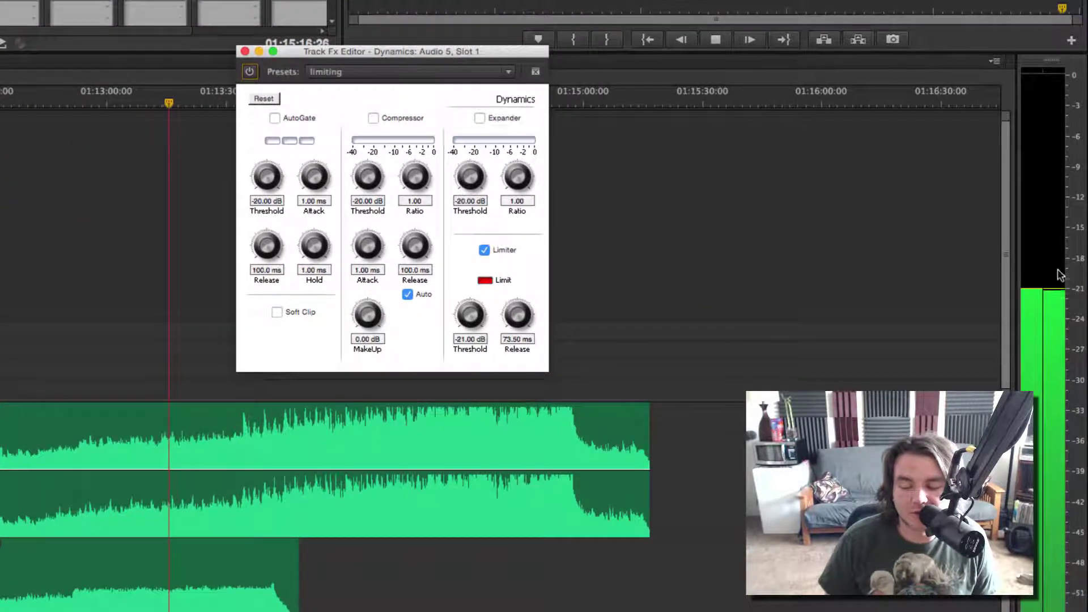
click(251, 72)
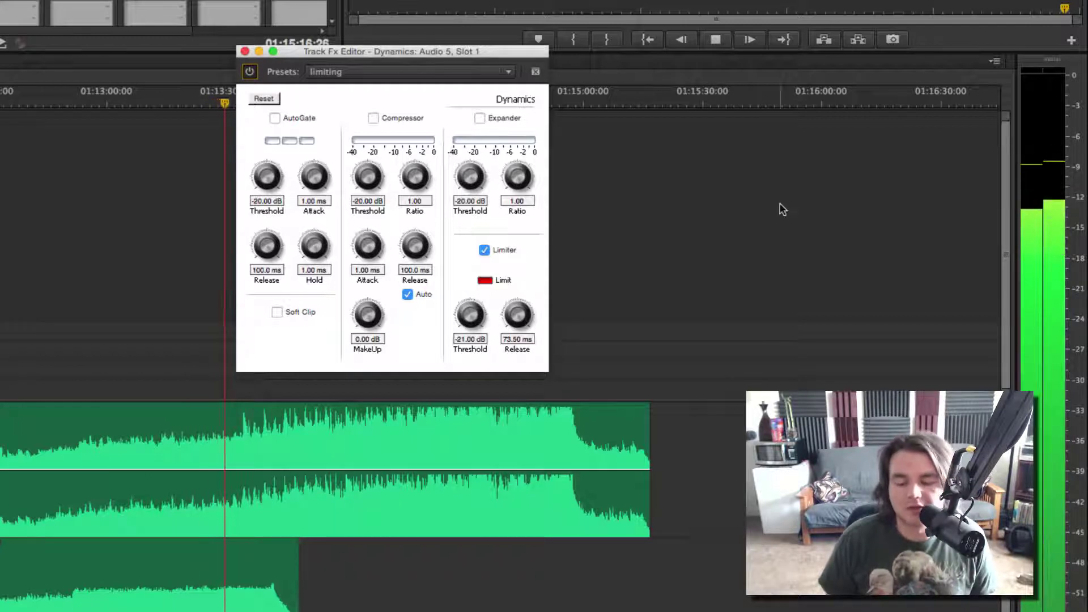
click(248, 71)
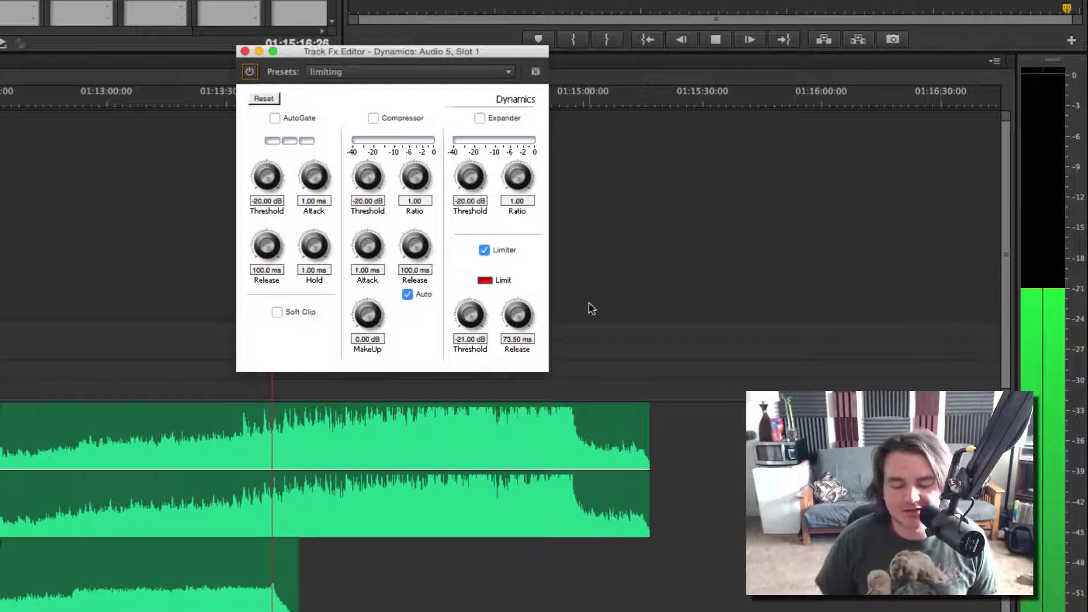
key(space)
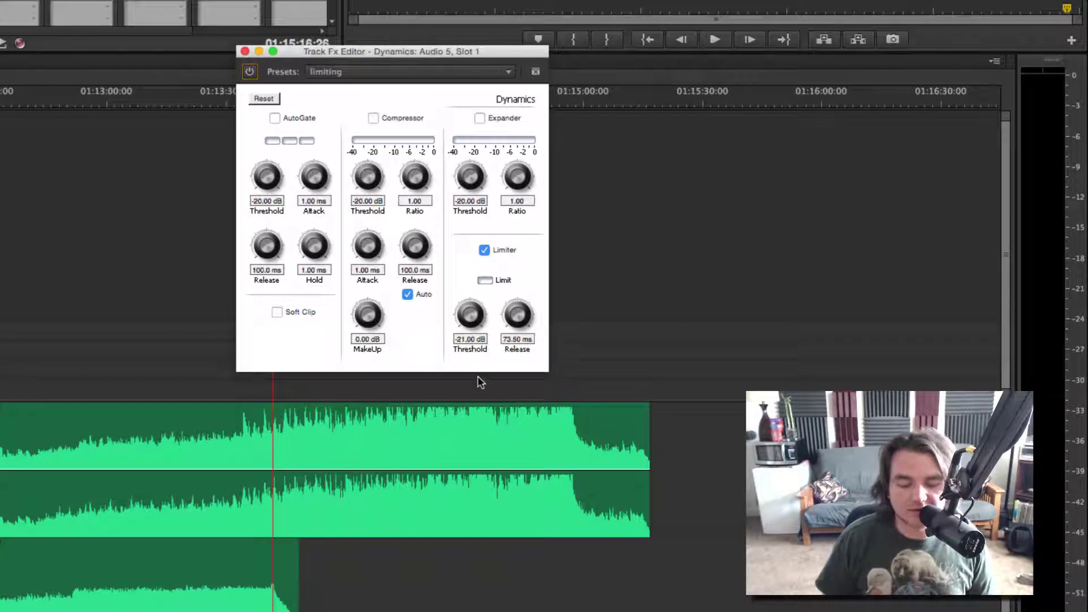
Step: Play the loud section of the Audio 5 clip from about 01:14:30 and raise the limiter threshold to -4.80 dB
drag(471, 53, 269, 11)
drag(476, 97, 470, 143)
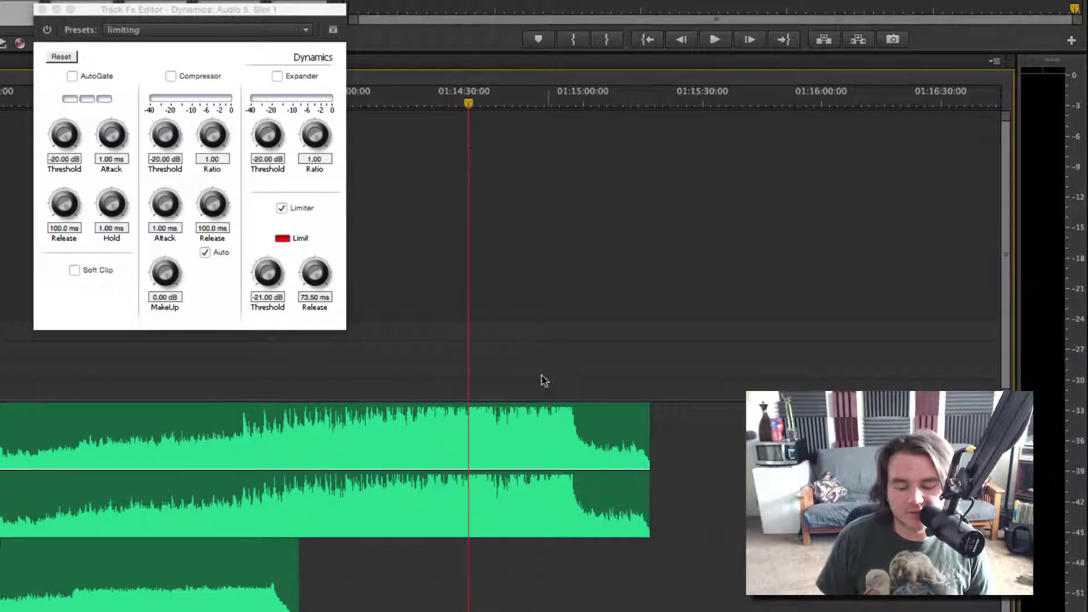
key(space)
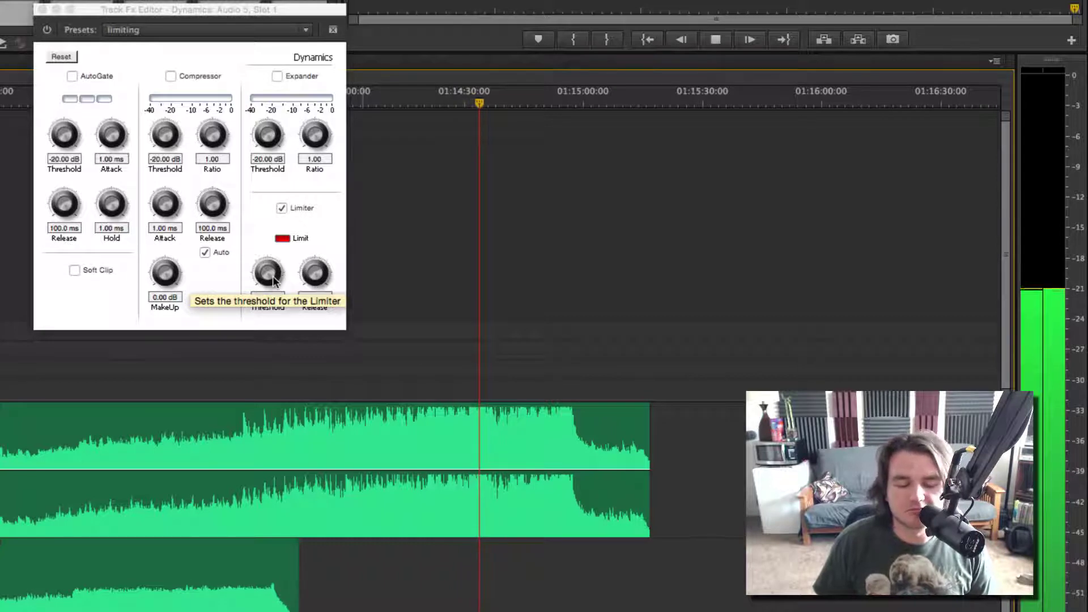
click(273, 280)
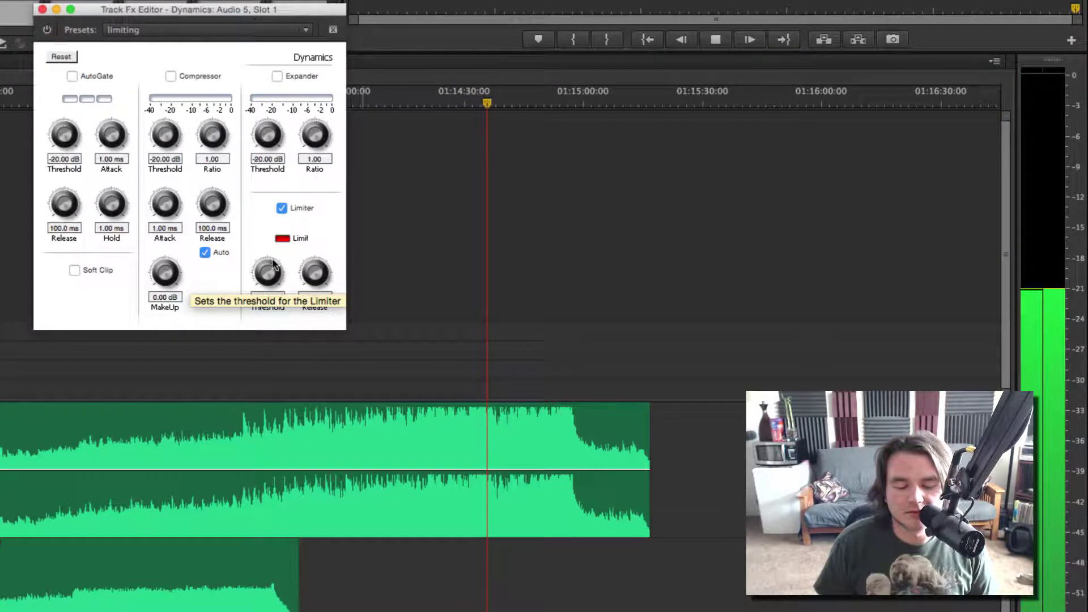
drag(263, 245, 263, 223)
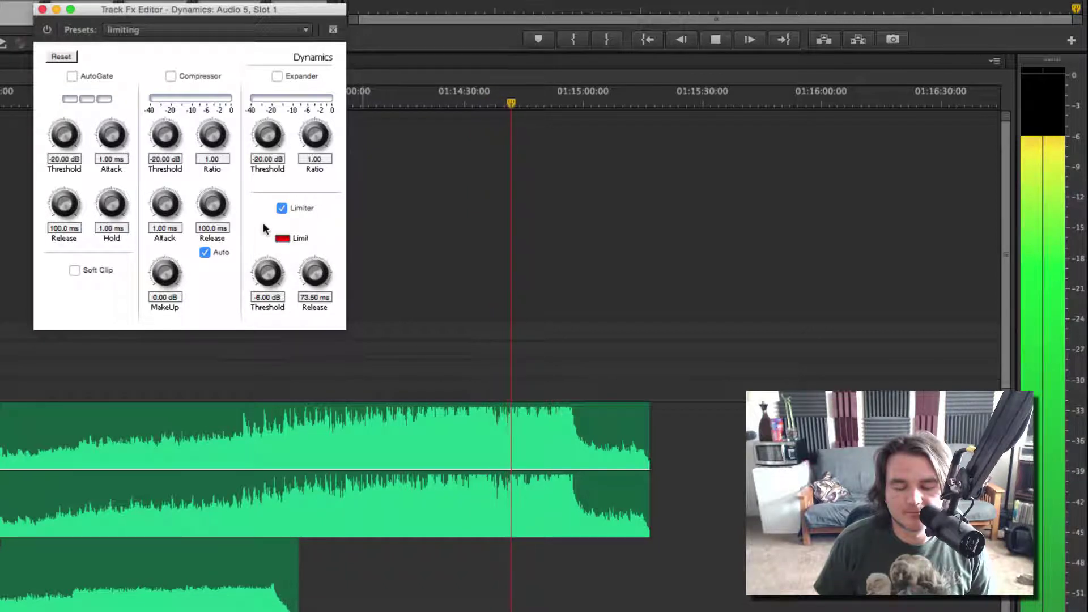
drag(263, 222, 263, 220)
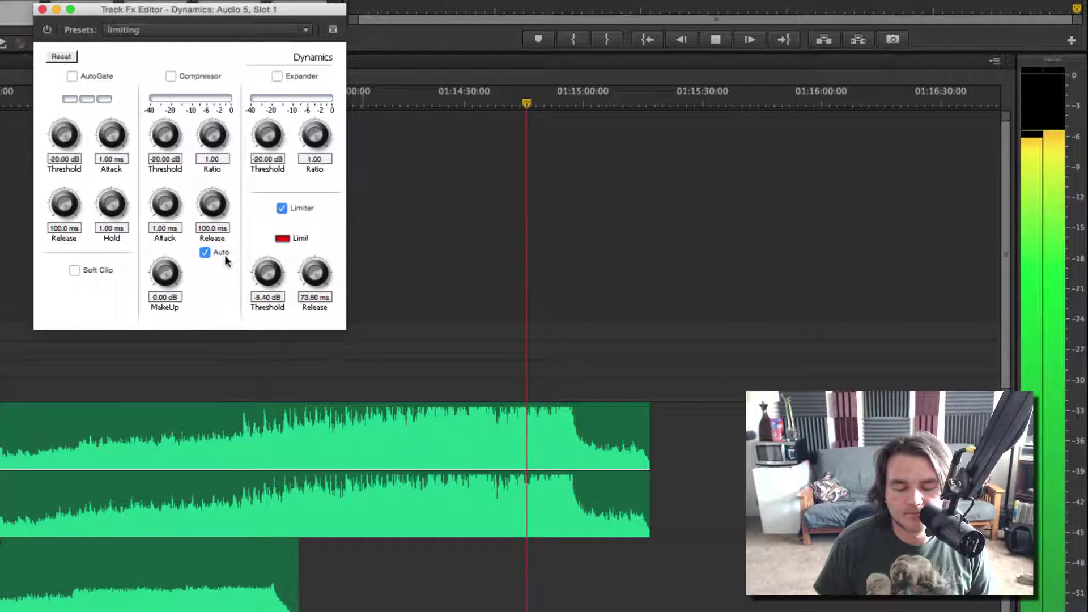
drag(271, 273, 272, 273)
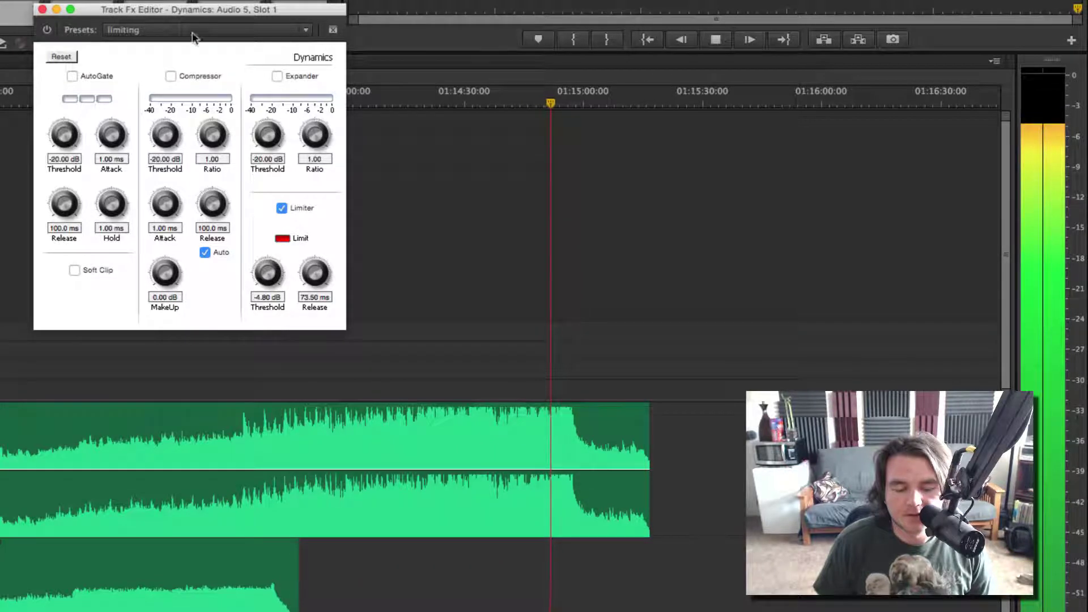
key(space)
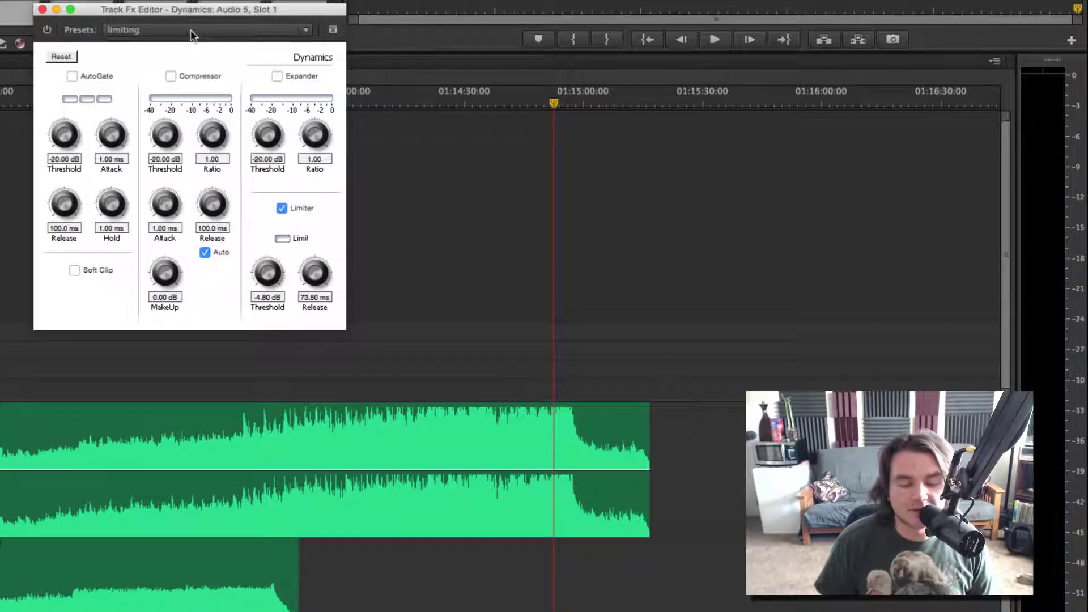
Step: Load the soft clip preset in the Dynamics effect and play the Audio 5 clip from about 01:14:39
click(178, 29)
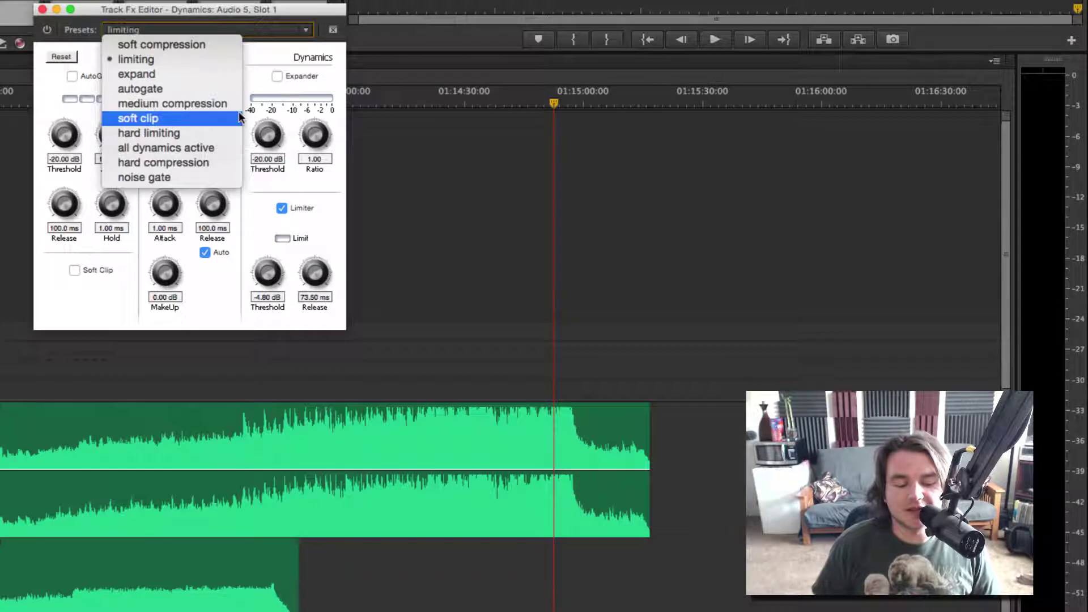
click(197, 113)
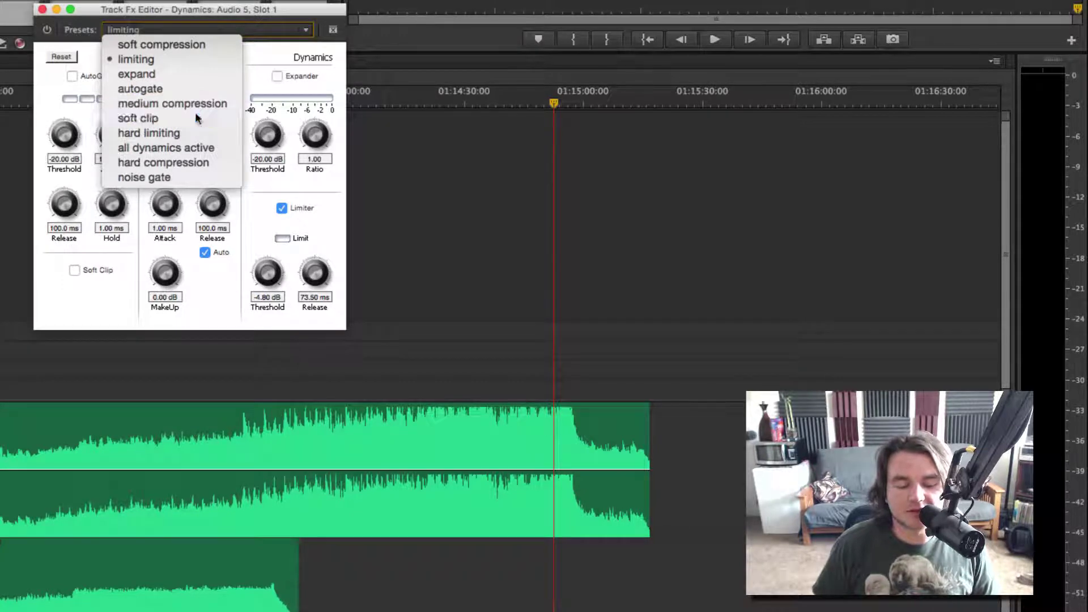
click(499, 99)
key(space)
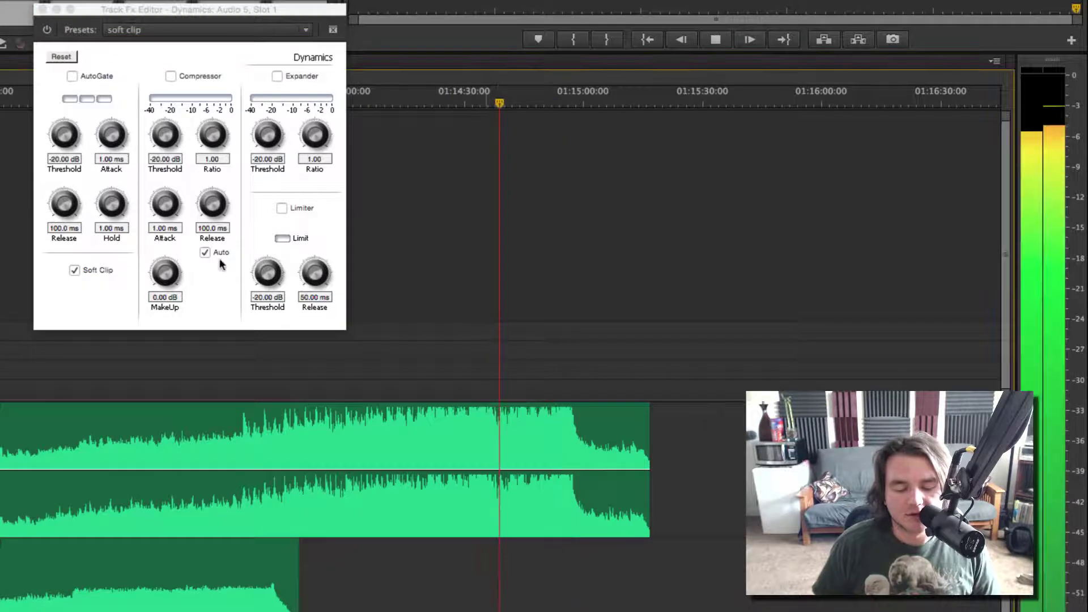
Step: Lower the limiter threshold to -40.10 dB, enable the limiter during playback, and raise its threshold to -9.50 dB
click(271, 283)
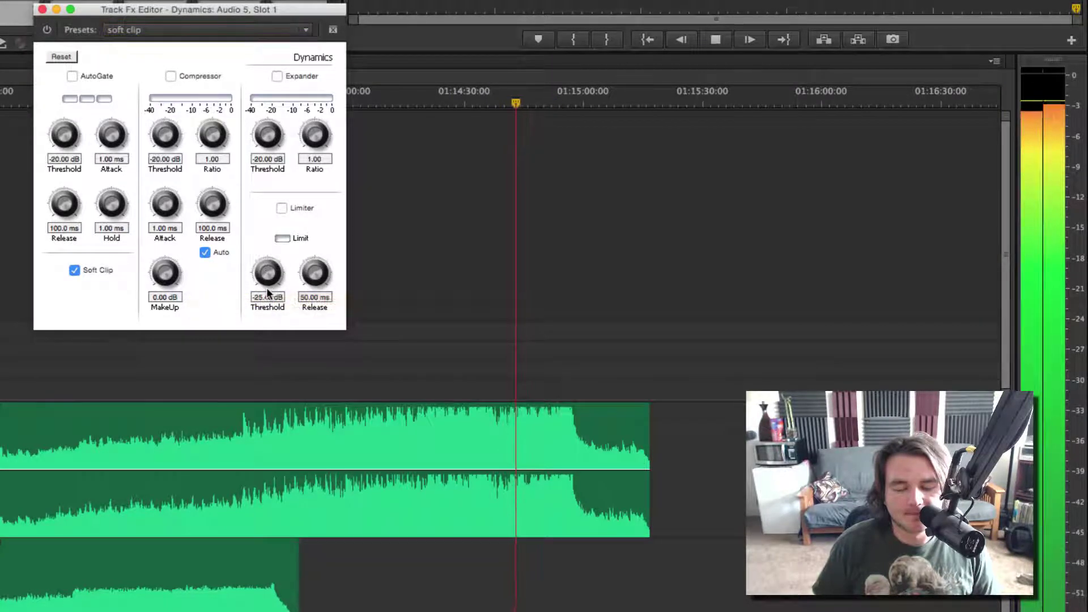
drag(266, 298, 267, 321)
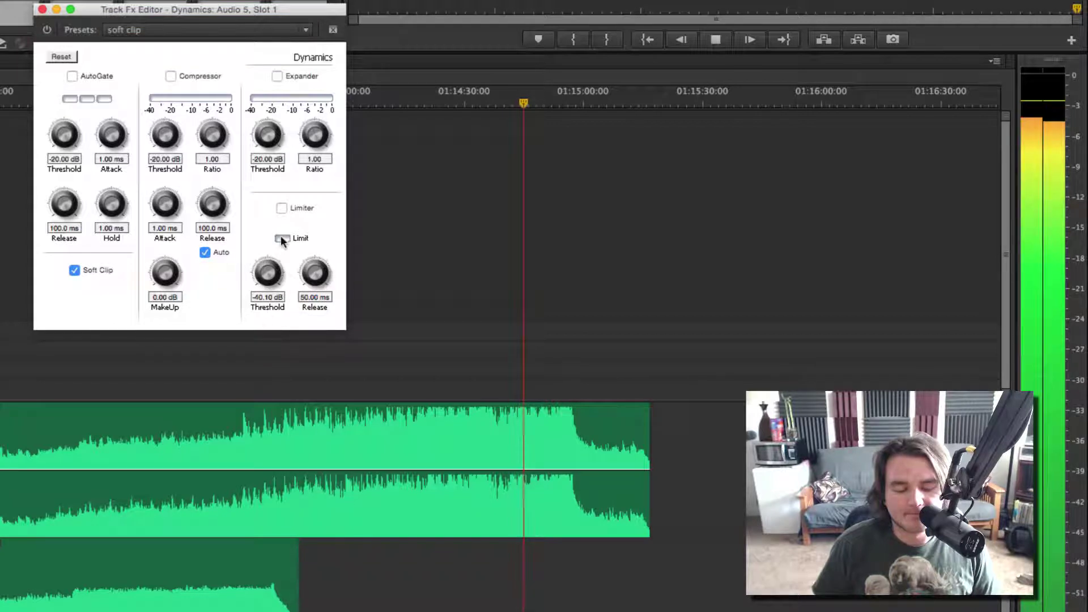
click(281, 208)
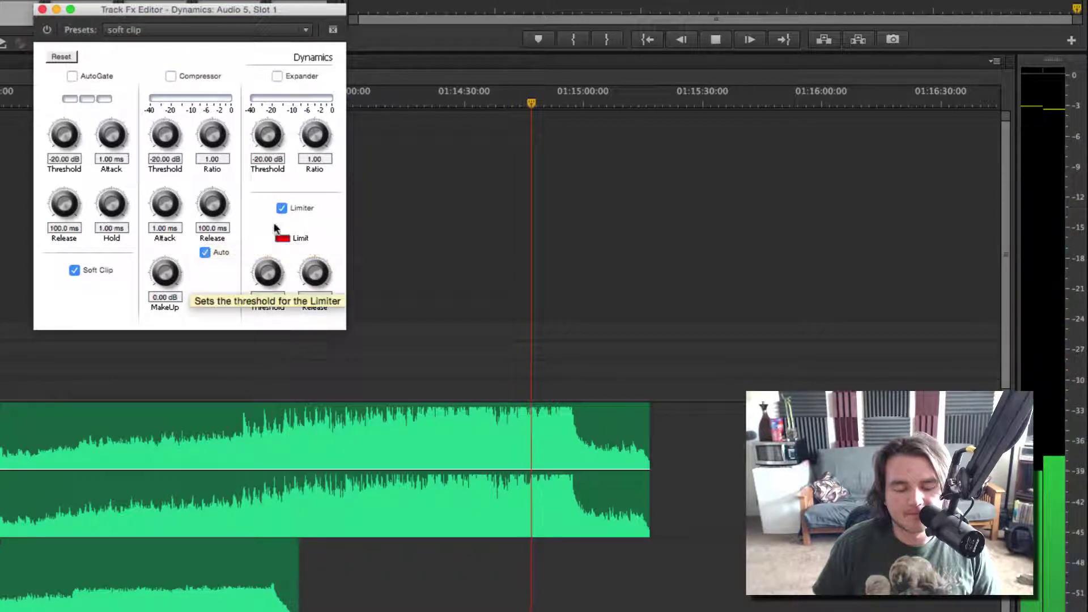
drag(267, 275, 274, 189)
key(space)
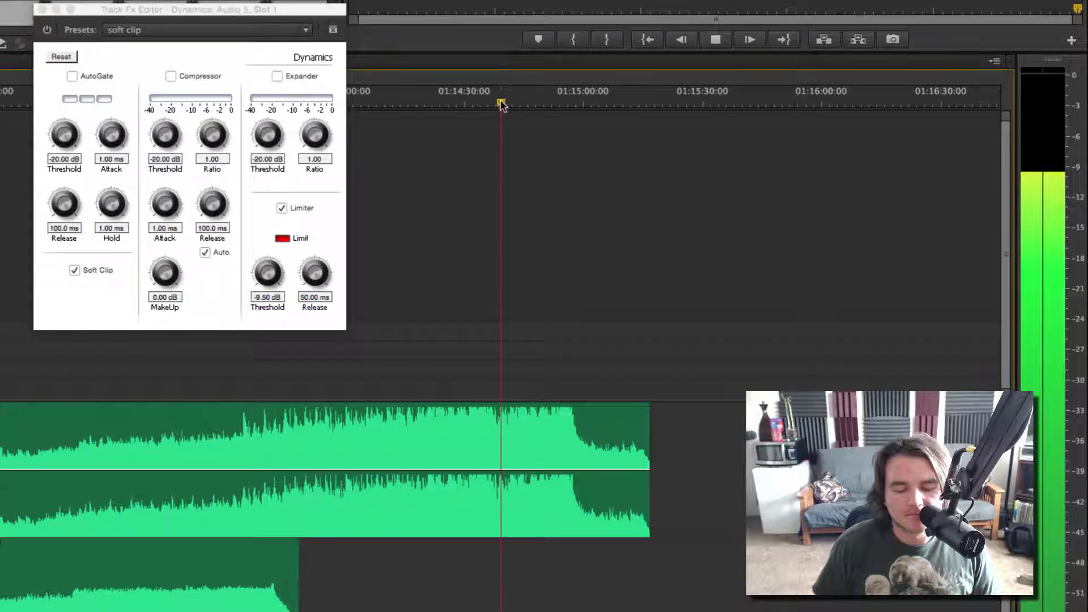
Step: Adjust the limiter threshold to -5.90 dB while the track plays, stop playback and move the playhead back to the loud section
key(space)
click(265, 287)
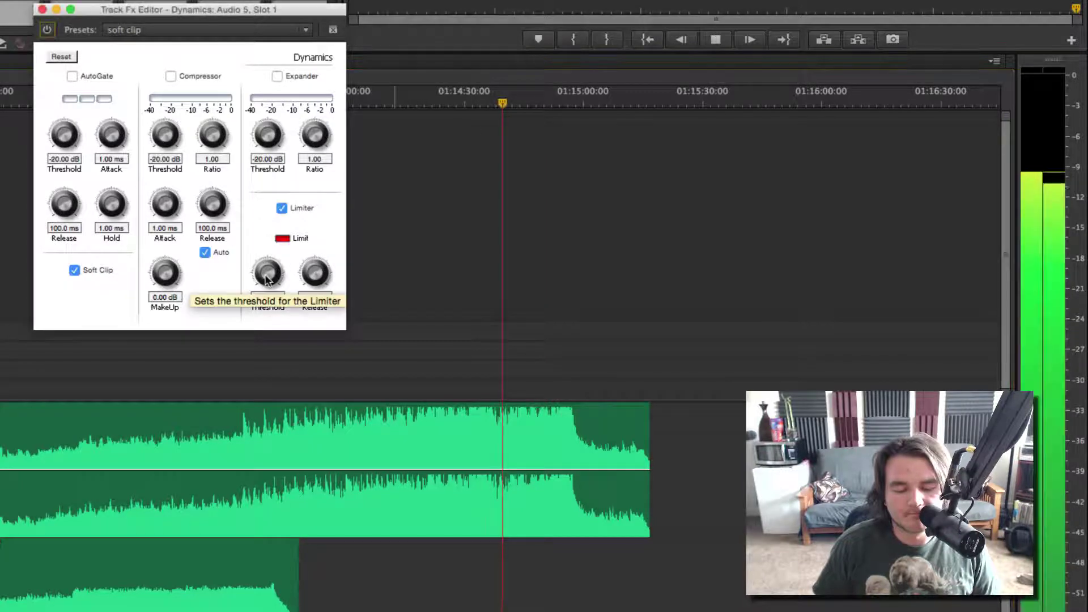
drag(265, 287, 266, 269)
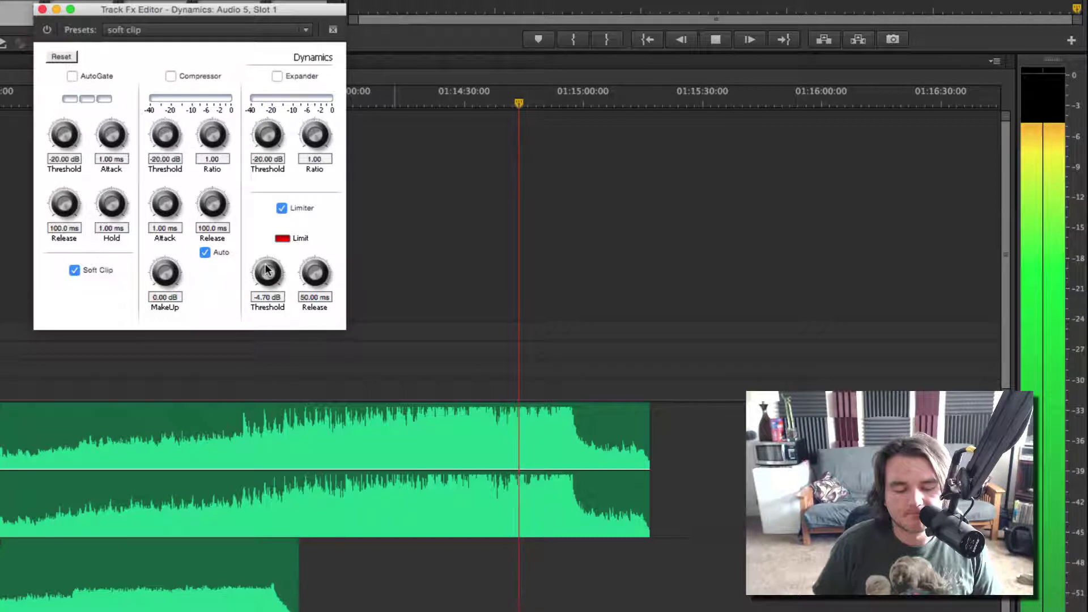
drag(267, 270, 267, 272)
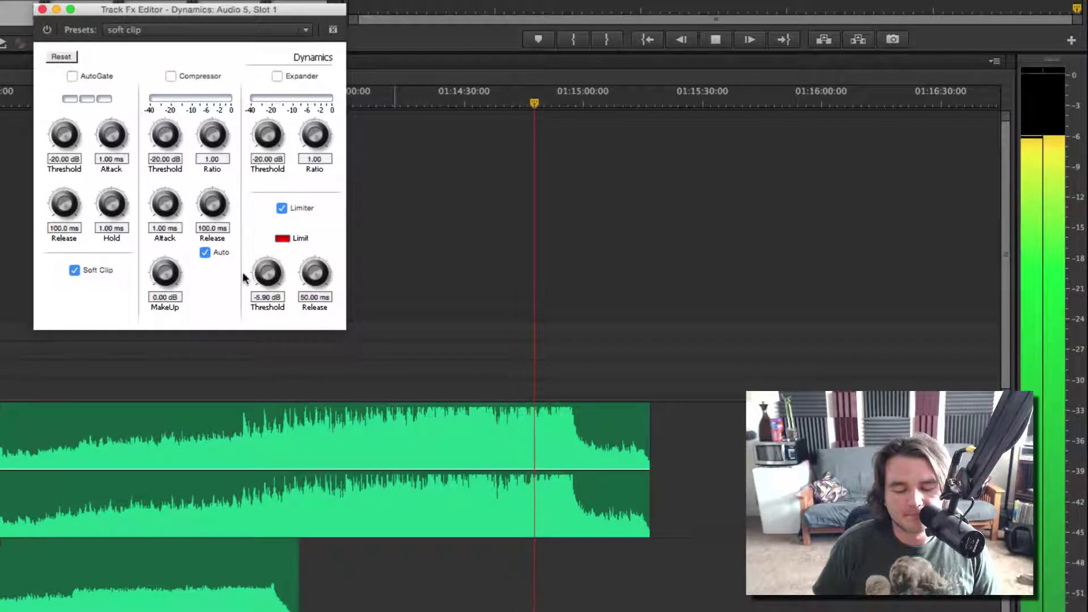
key(space)
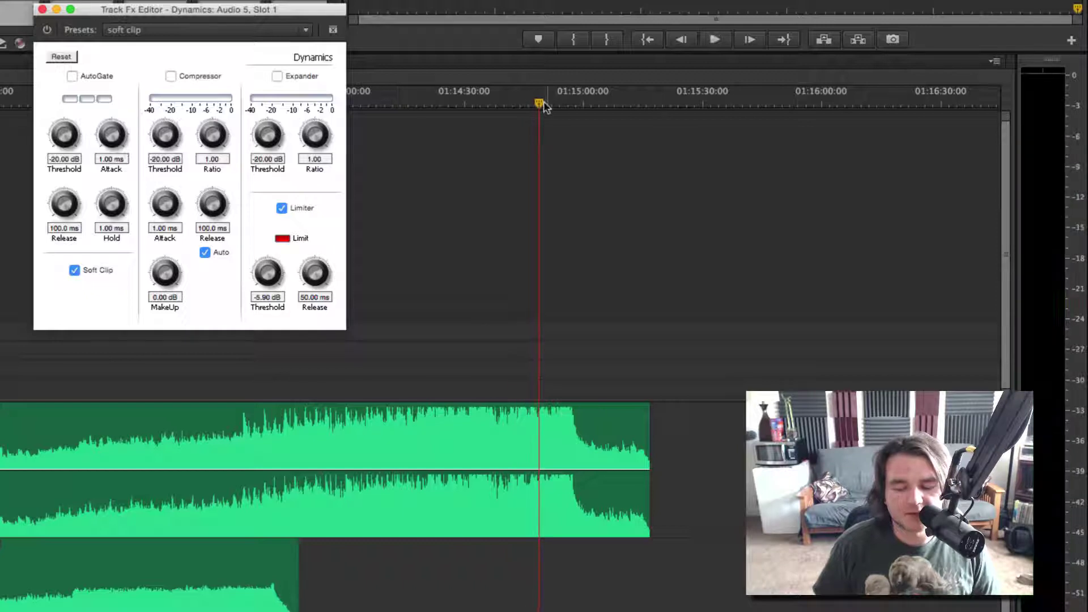
click(486, 104)
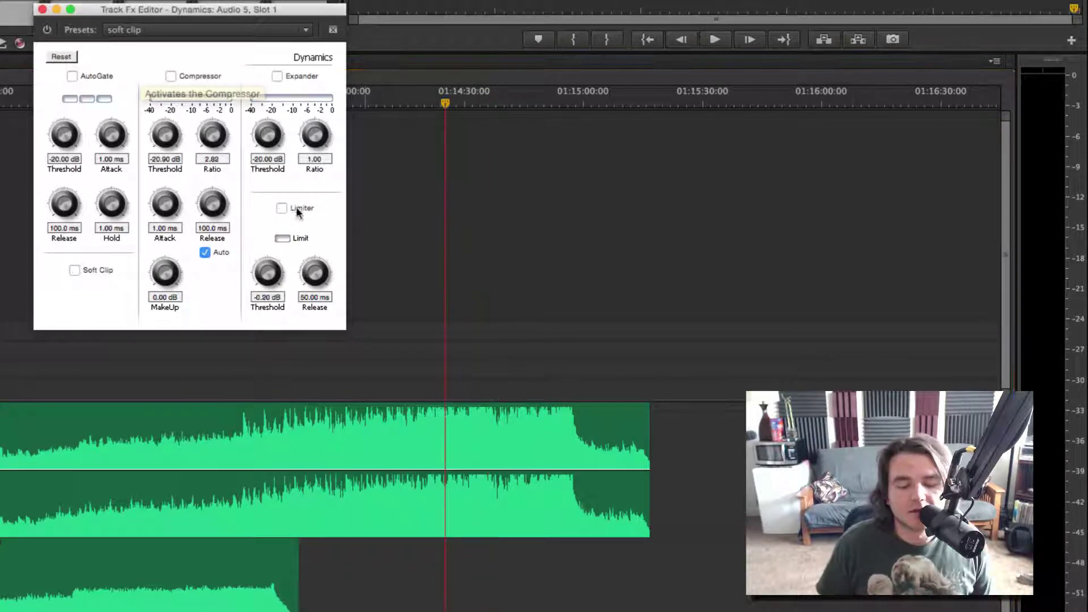
Step: Enable the compressor in the Dynamics effect and set its threshold to -15.20 dB
click(281, 208)
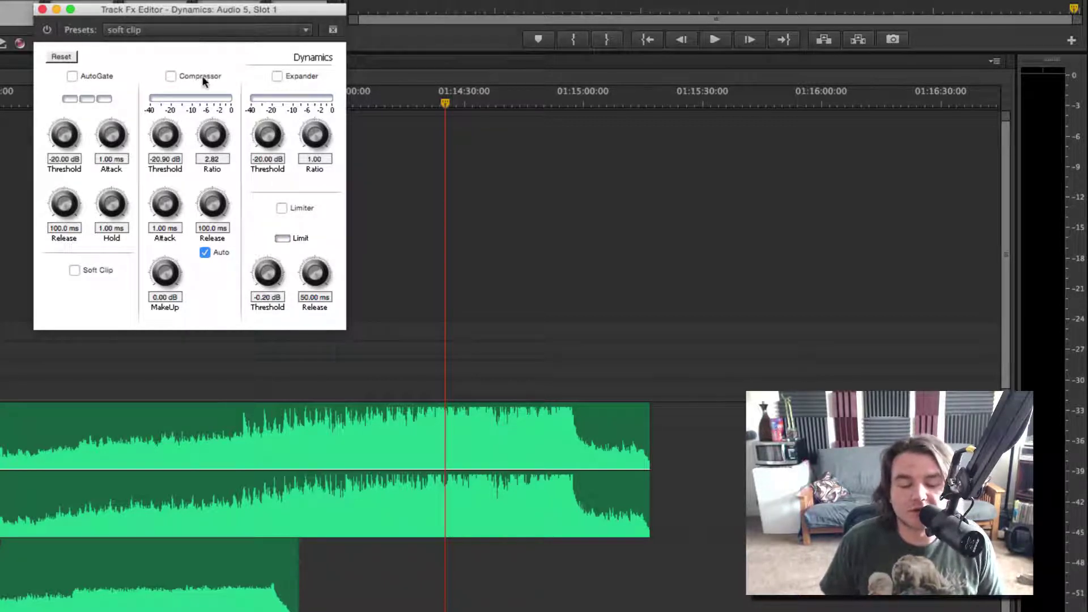
click(170, 76)
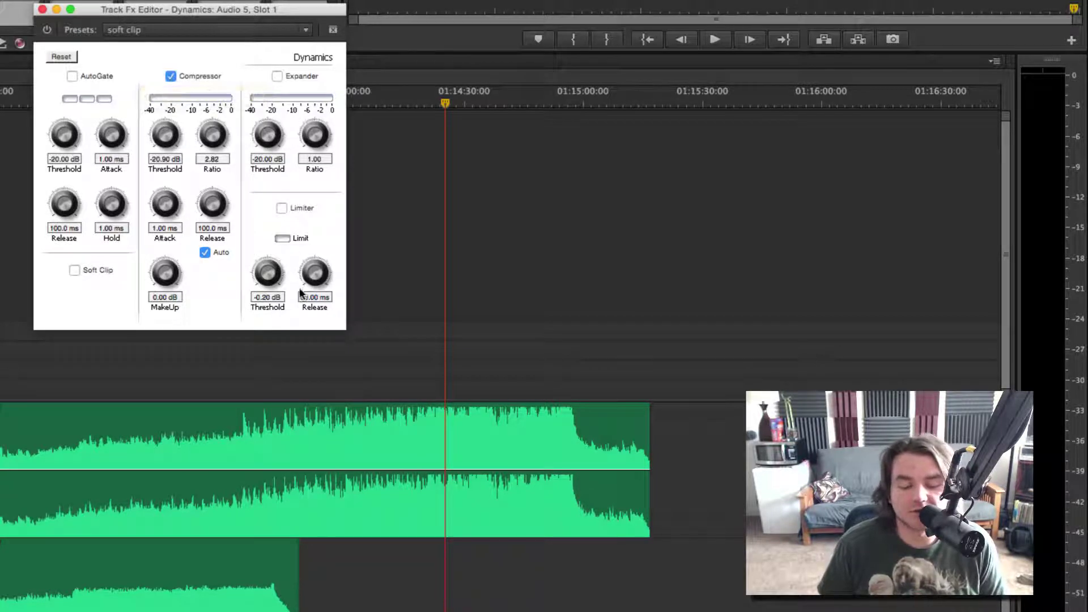
drag(167, 135, 167, 126)
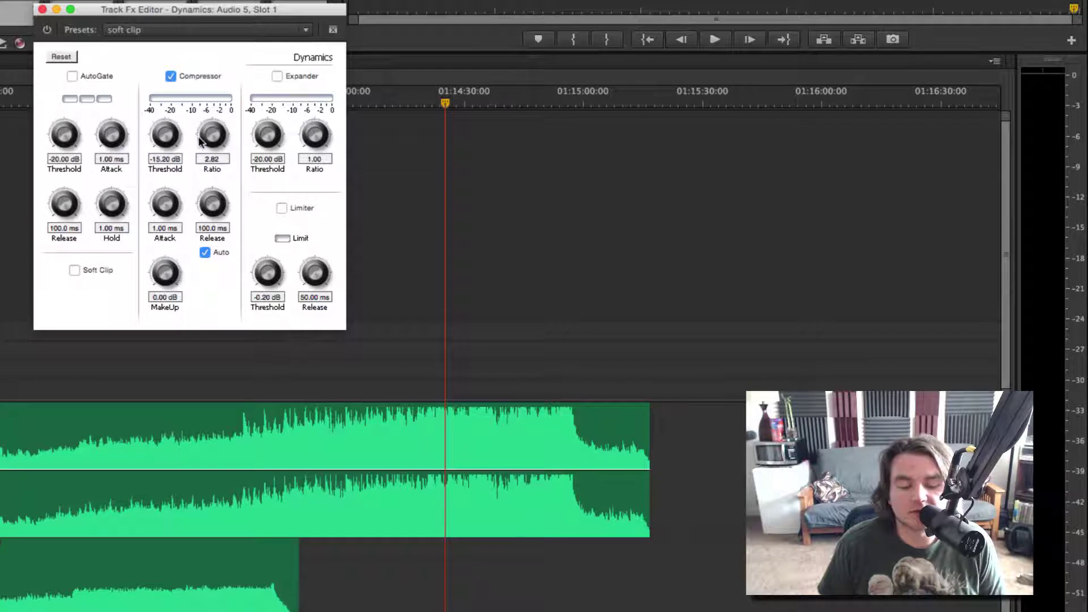
Step: During playback, turn off the compressor's automatic release and set its attack to 6.99 ms and release to 80.40 ms
key(space)
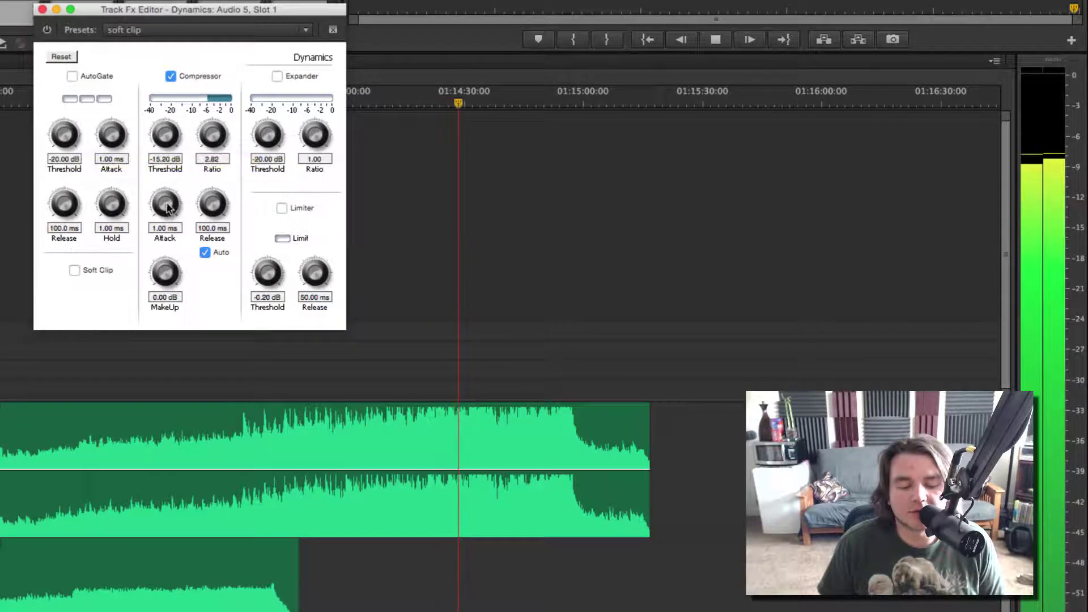
drag(169, 209, 171, 151)
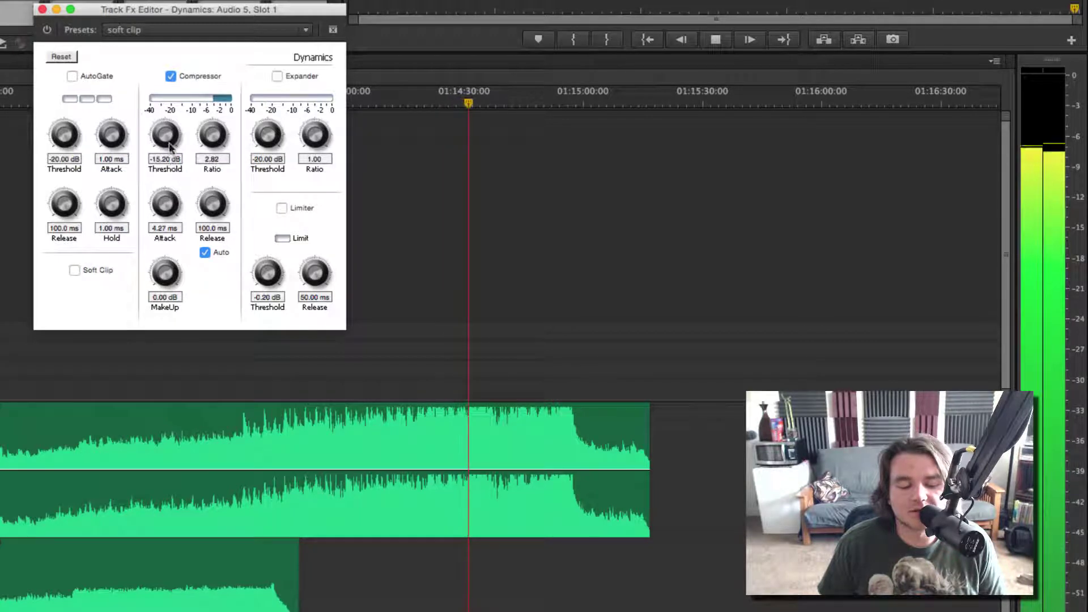
click(204, 252)
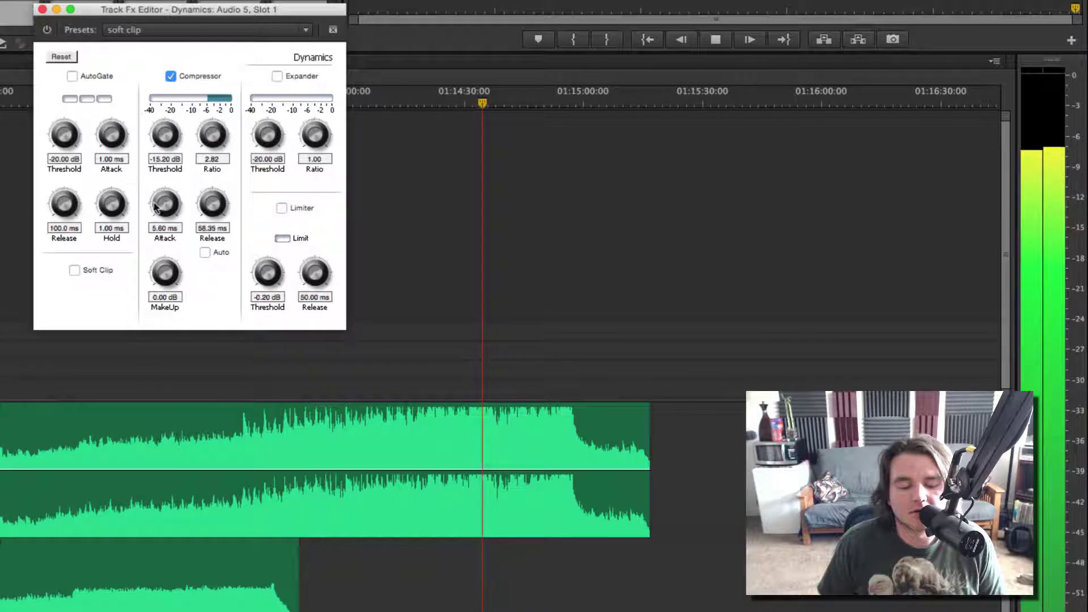
drag(158, 206, 165, 199)
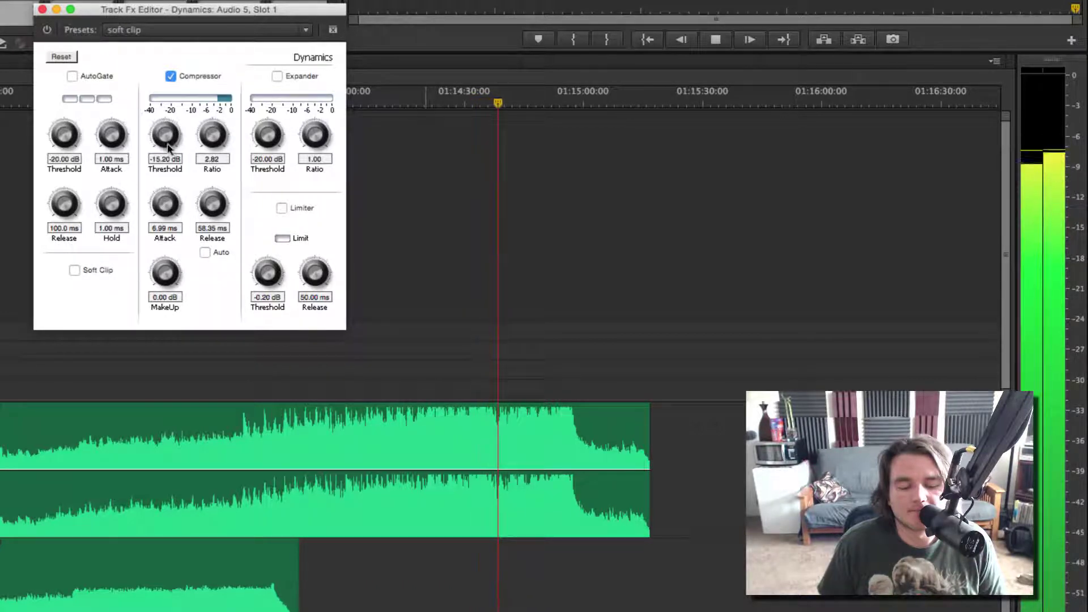
drag(221, 206, 217, 191)
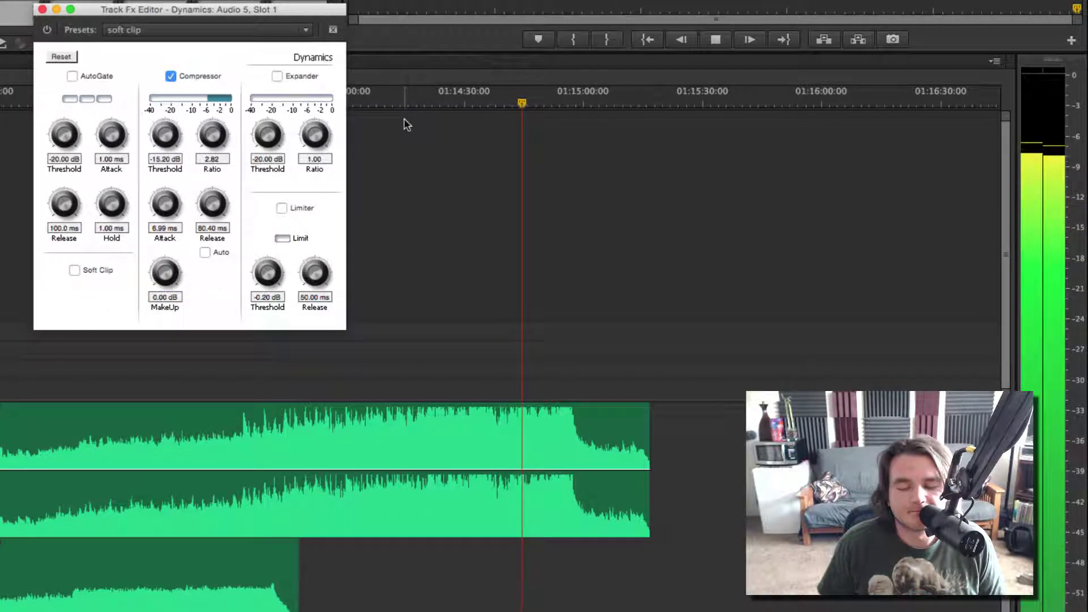
Step: Enable the limiter alongside the compressor, lower its threshold to -5.90 dB and stop playback
click(284, 209)
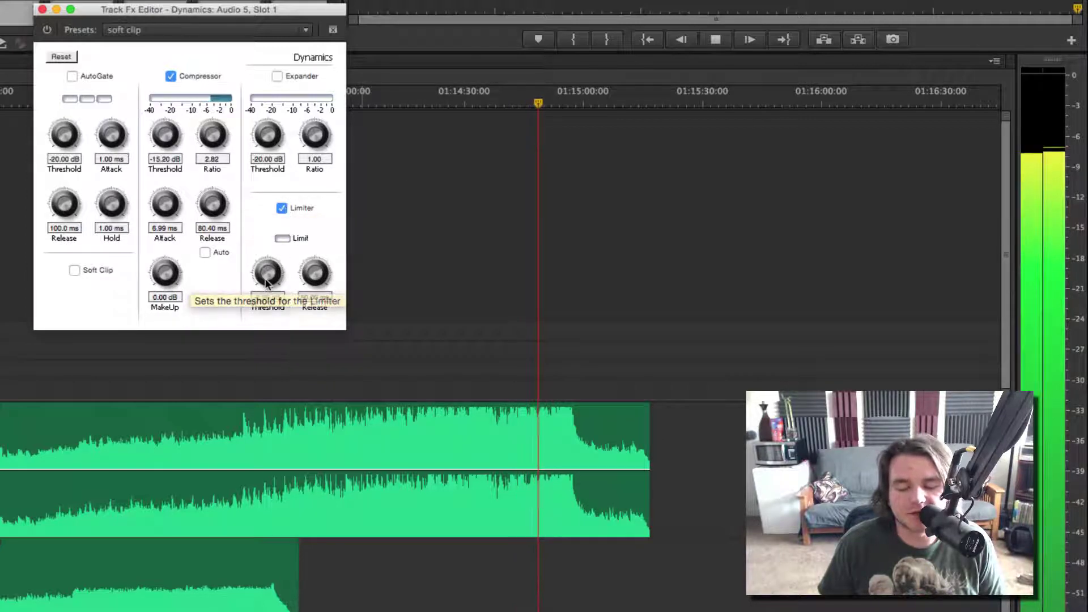
drag(267, 277, 264, 294)
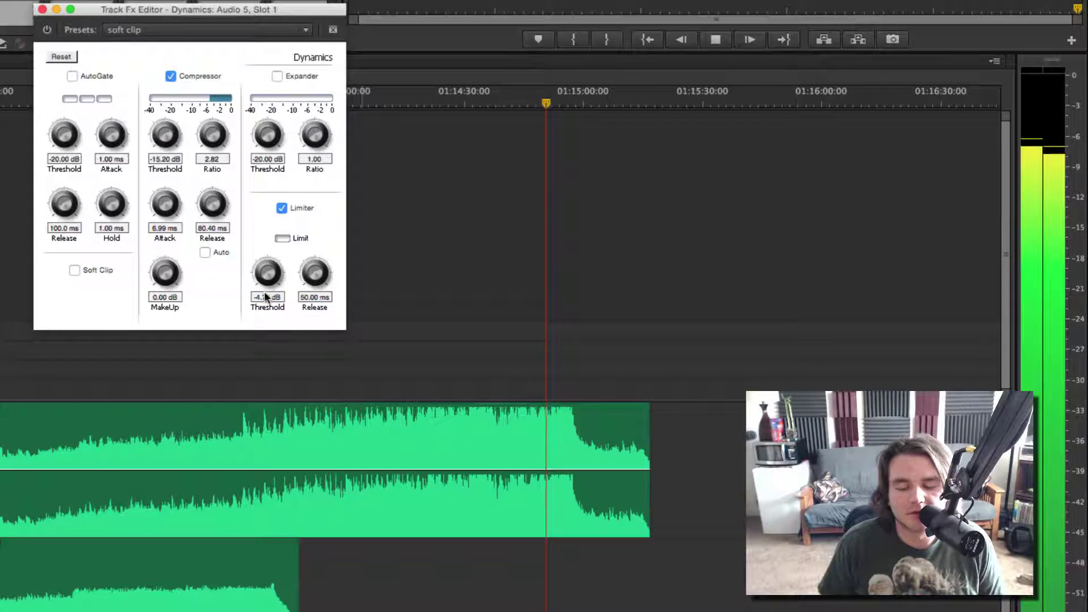
scroll(265, 295, down, 3)
click(416, 204)
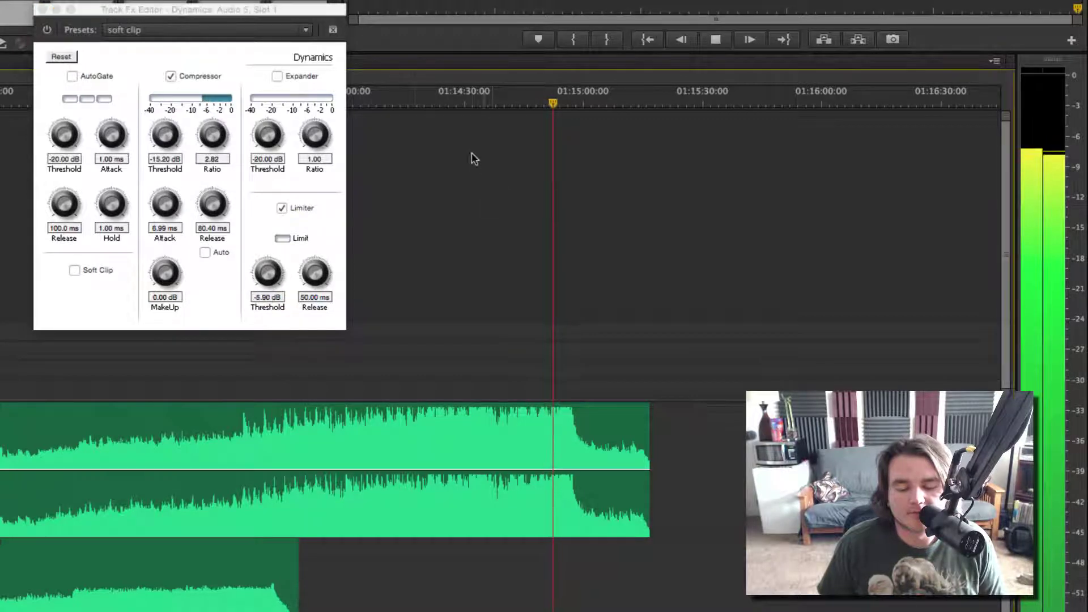
key(space)
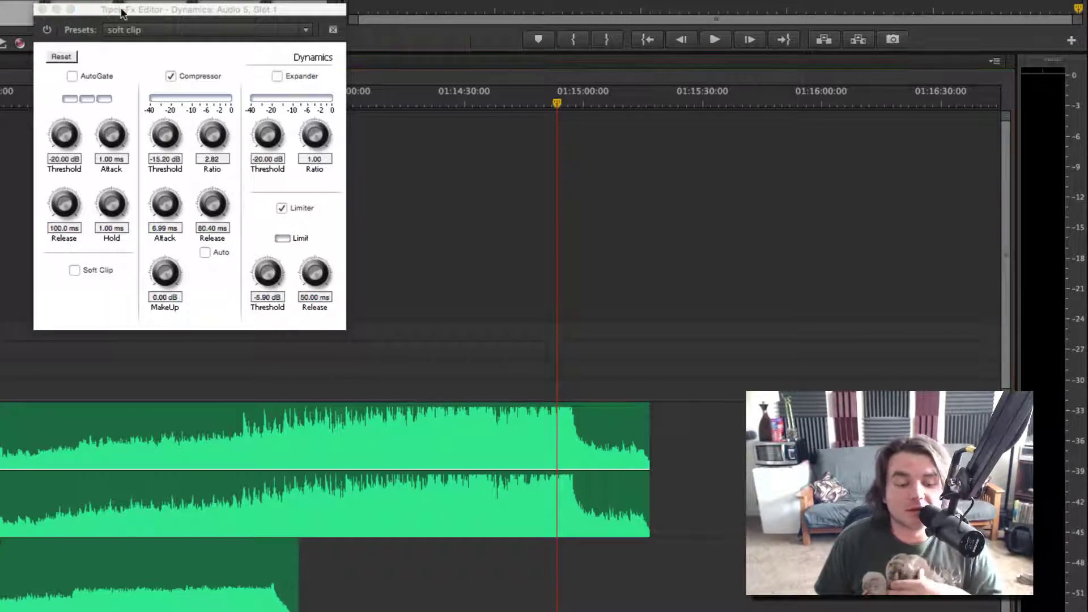
Step: Open the EQ effect's editor for Audio 5, Slot 2, and place the playhead at about 01:14:26
drag(108, 10, 213, 12)
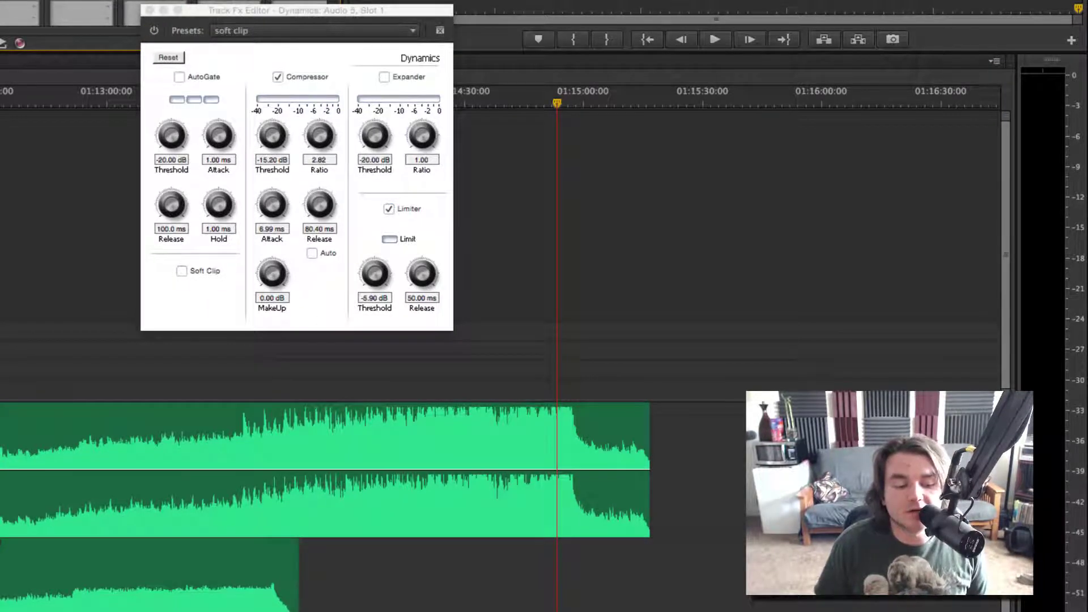
click(162, 44)
click(452, 105)
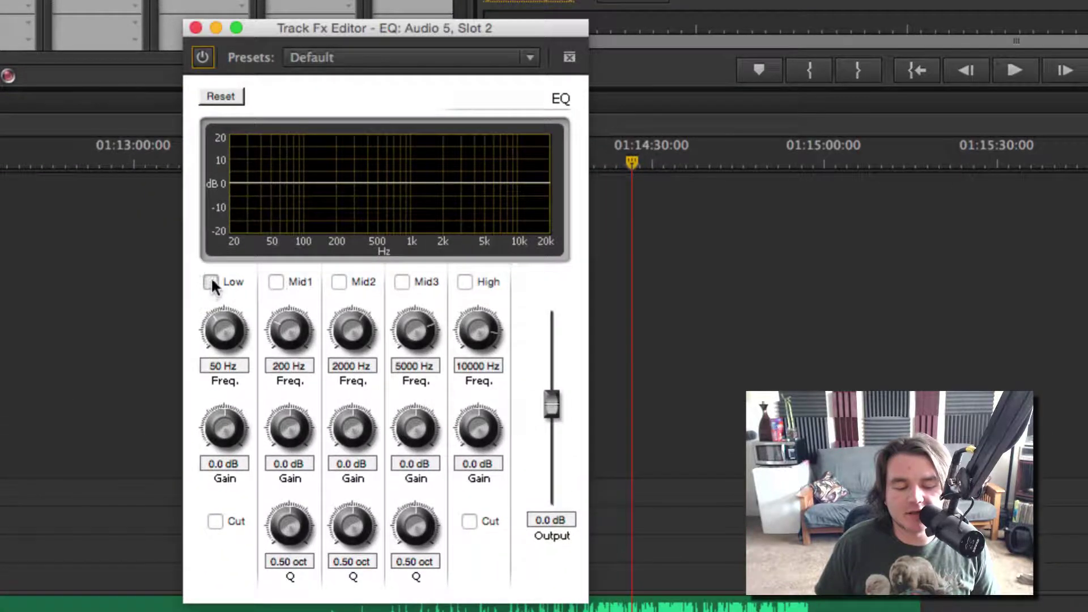
Step: Enable the EQ's Low band and lower its gain to -10.6 dB at 50 Hz during playback
click(160, 185)
key(space)
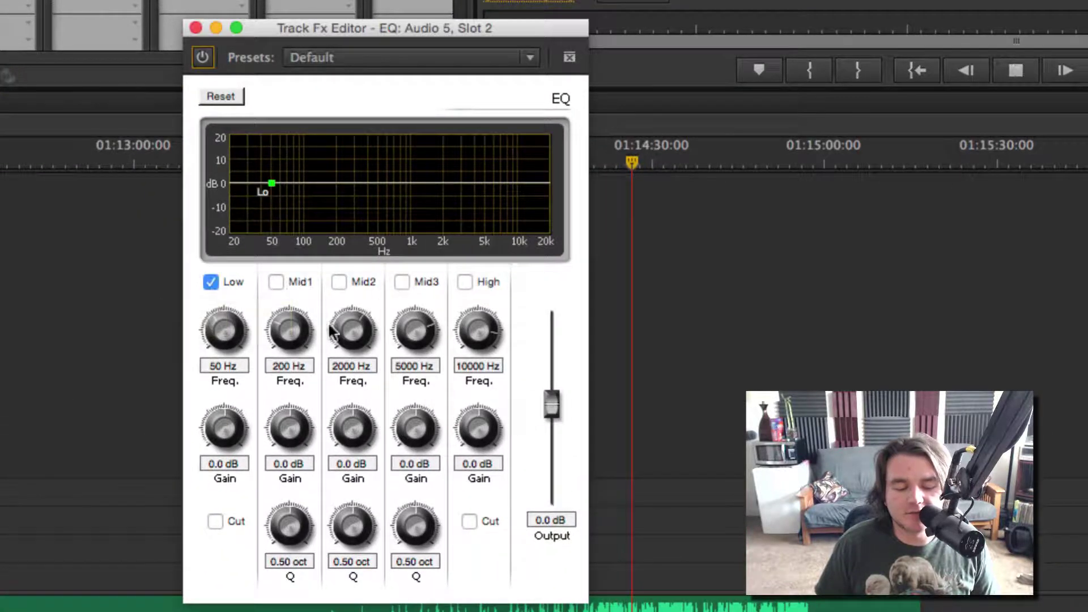
drag(225, 428, 231, 466)
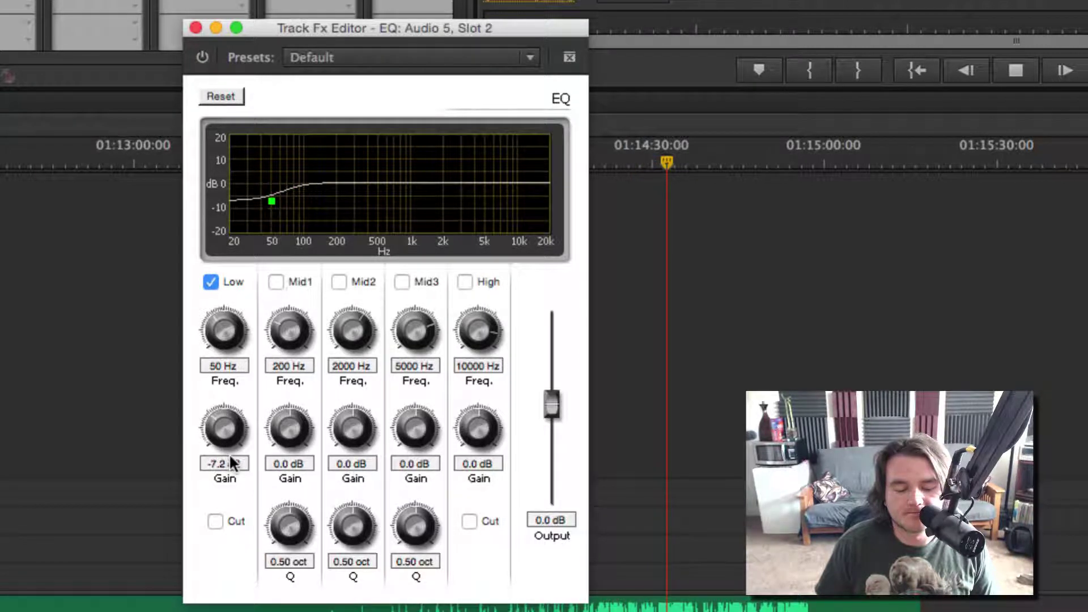
drag(234, 425, 235, 442)
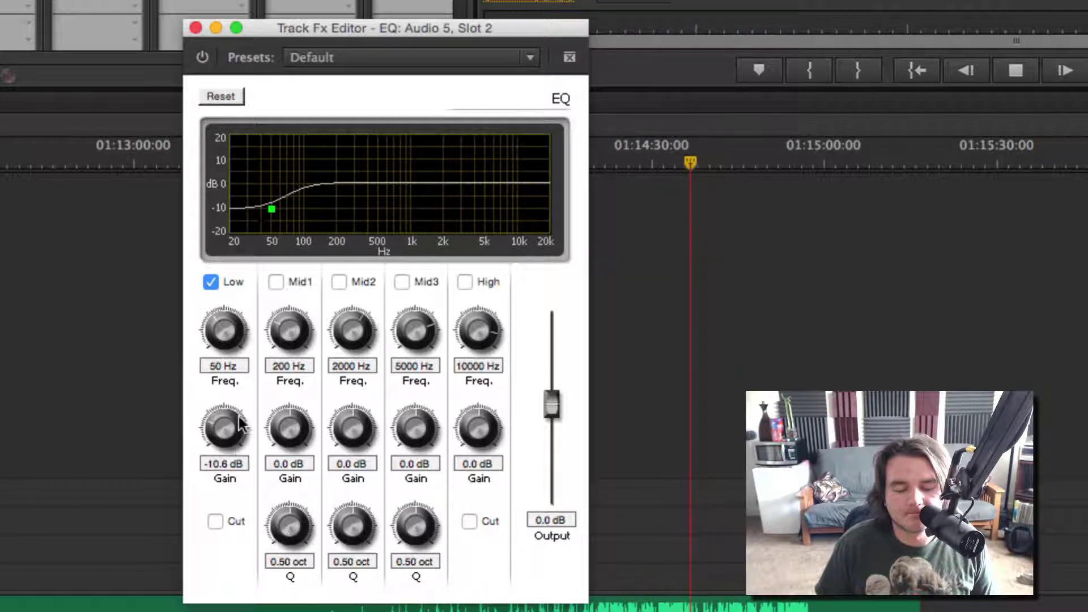
Step: Enable the EQ's Mid1 band, set it to 110 Hz, -5.8 dB gain and 1.23 oct Q, and stop playback
click(276, 283)
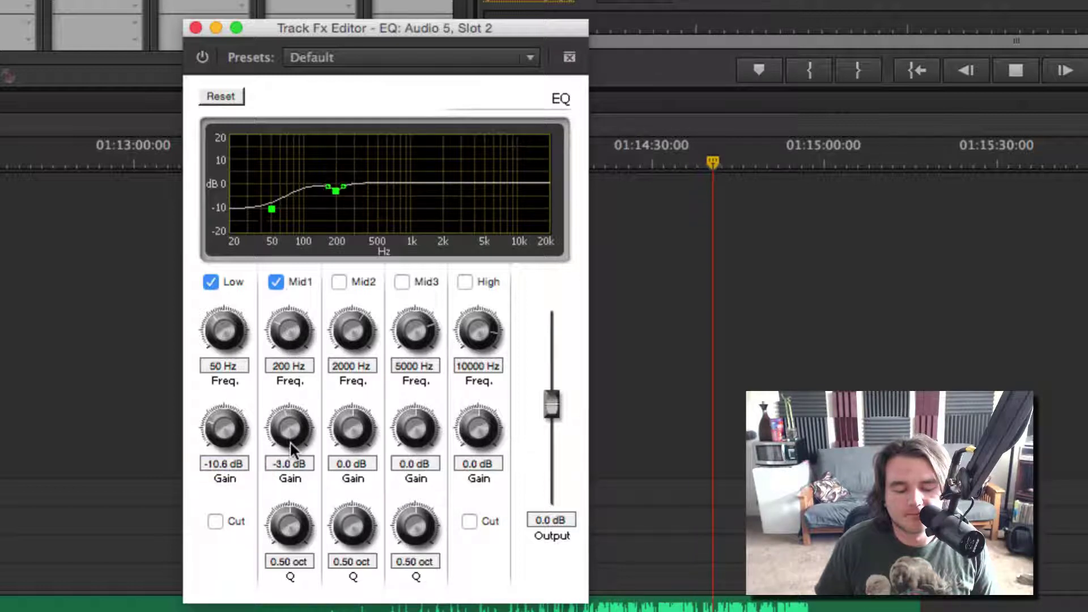
drag(292, 433, 280, 261)
drag(290, 334, 289, 342)
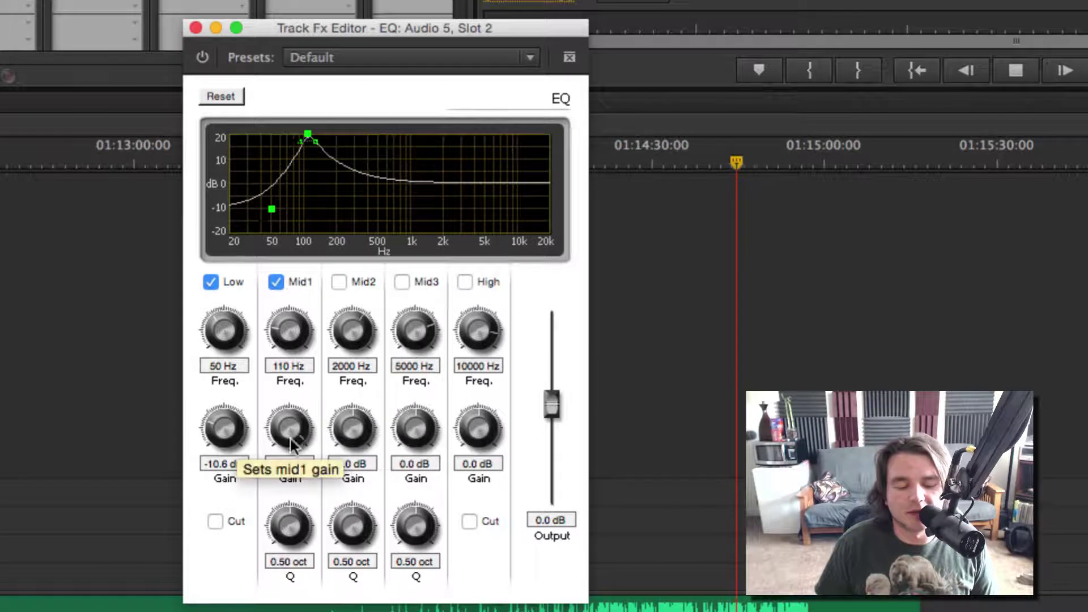
drag(308, 421, 283, 484)
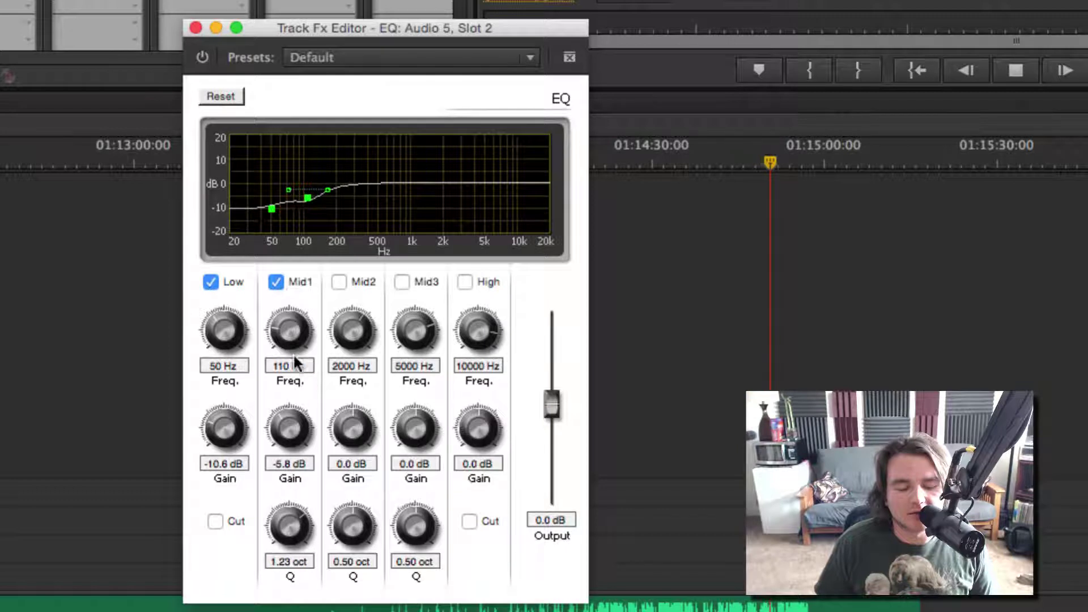
key(space)
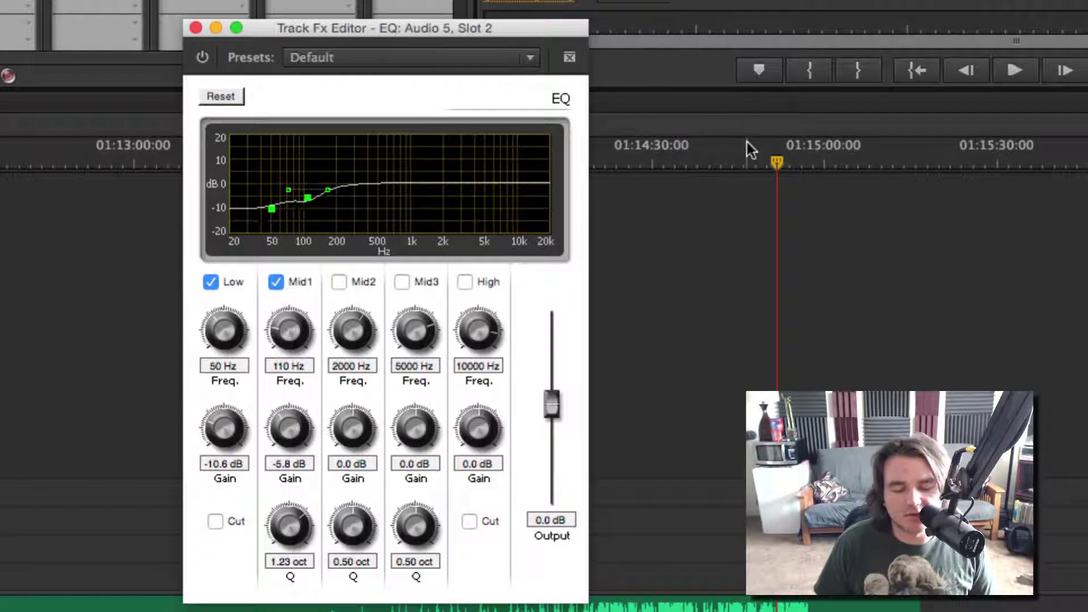
Step: Play the track from about 01:14:38 while toggling the EQ's bypass to compare the sound, and close the EQ editor
drag(715, 162, 698, 162)
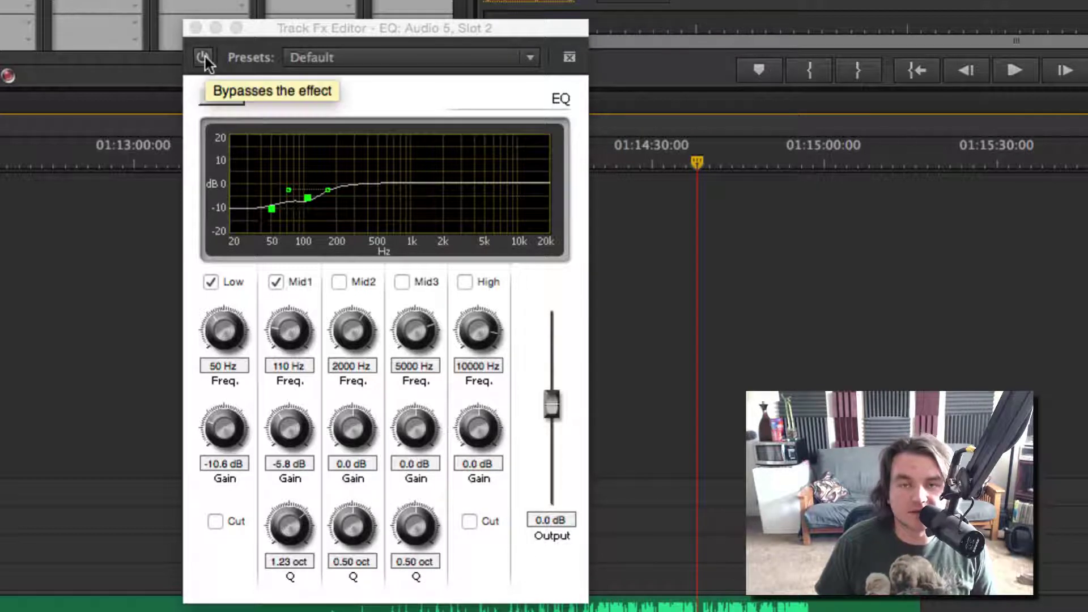
key(space)
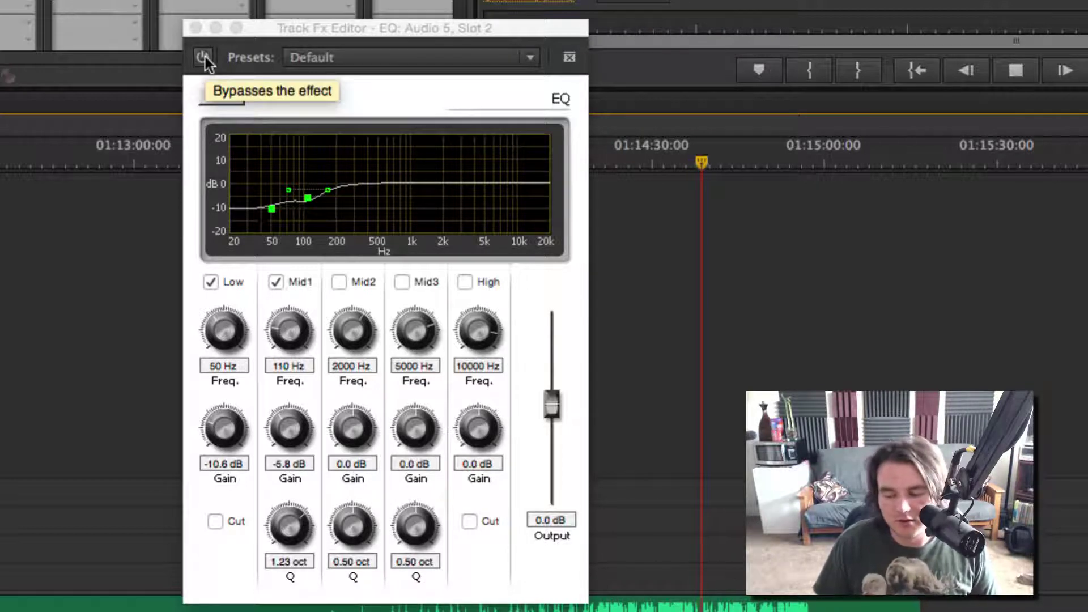
click(204, 57)
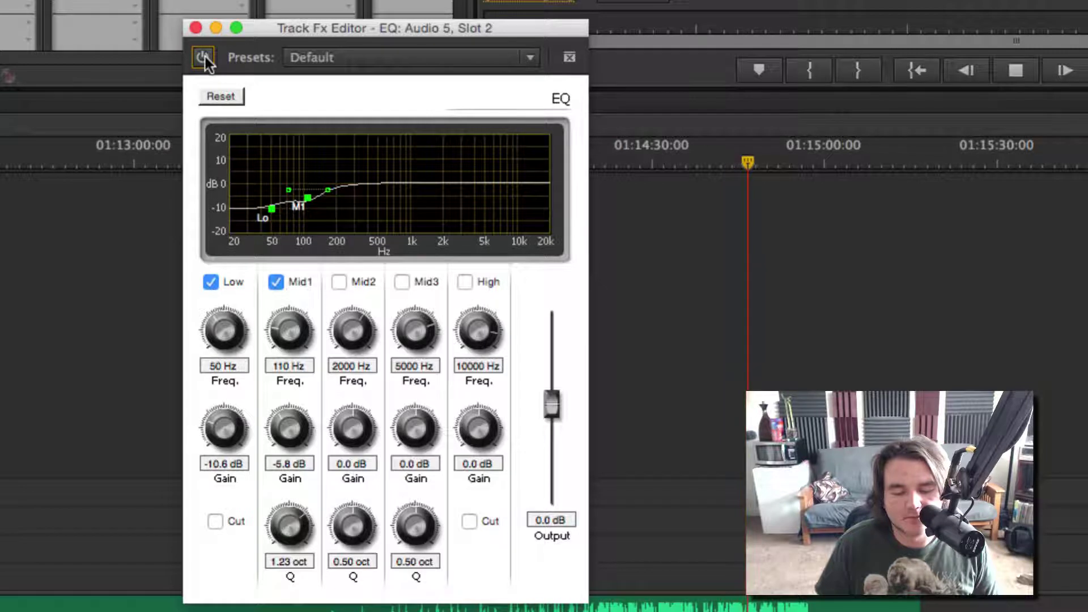
key(space)
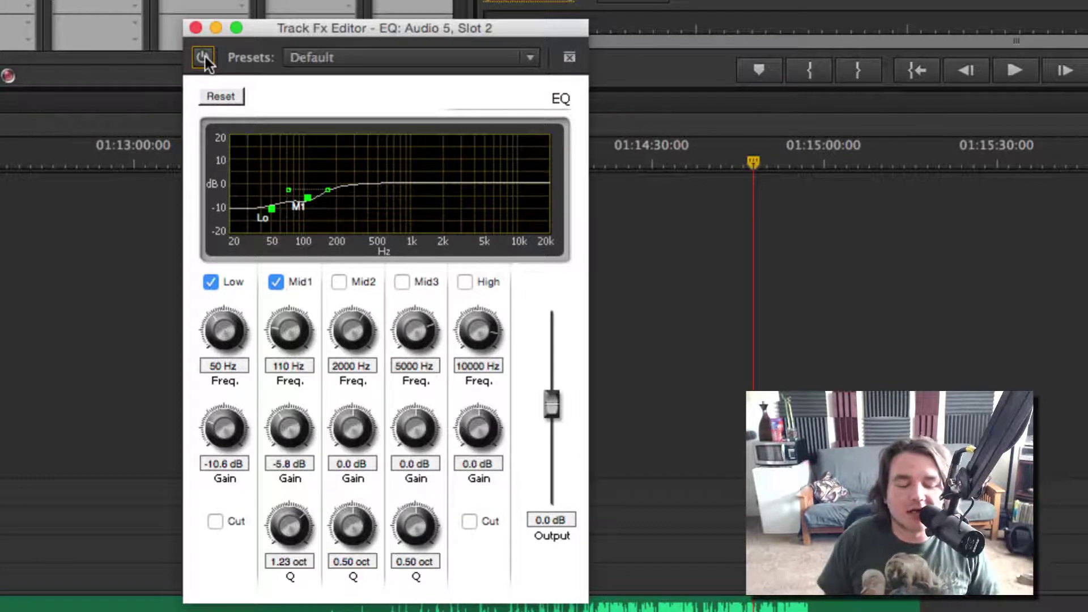
drag(328, 25, 329, 12)
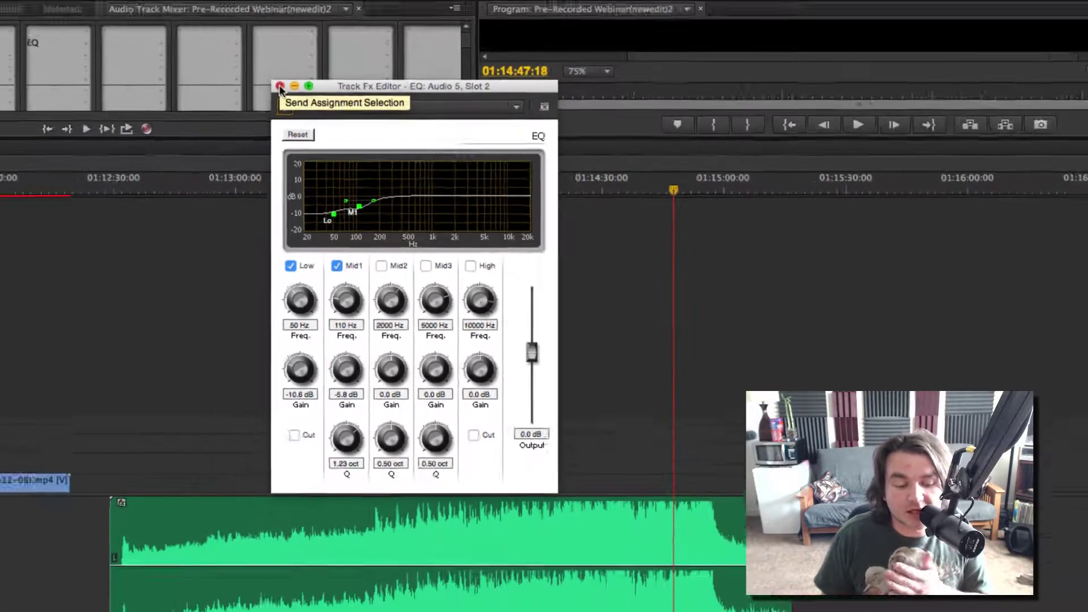
click(198, 16)
Step: Add the Dynamics effect from Amplitude and Compression to Slot 3 of Audio 5, below the EQ
click(104, 65)
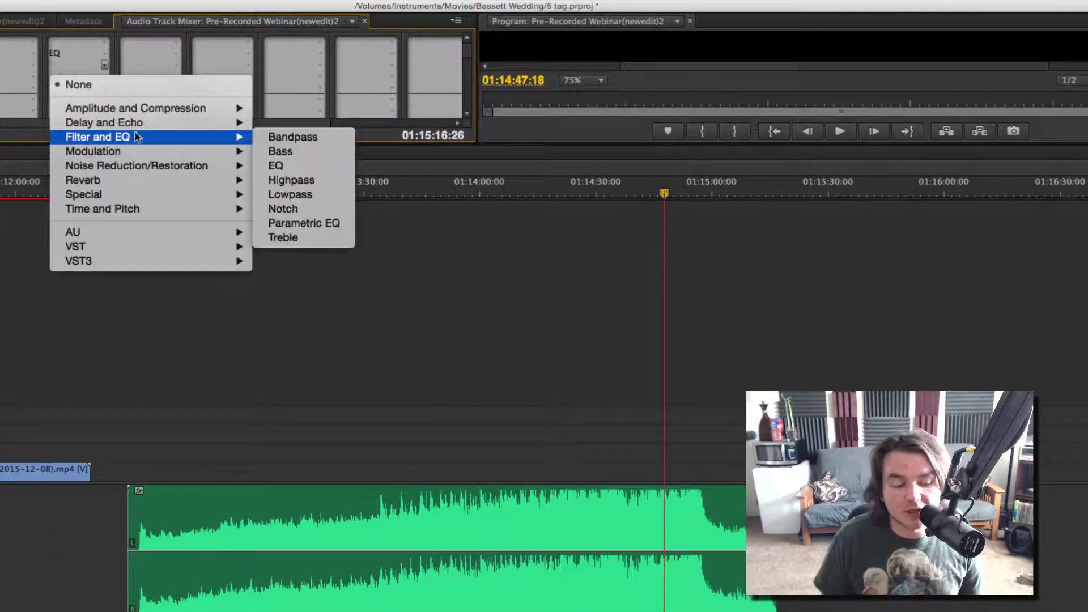
mouse_move(168, 126)
mouse_move(186, 109)
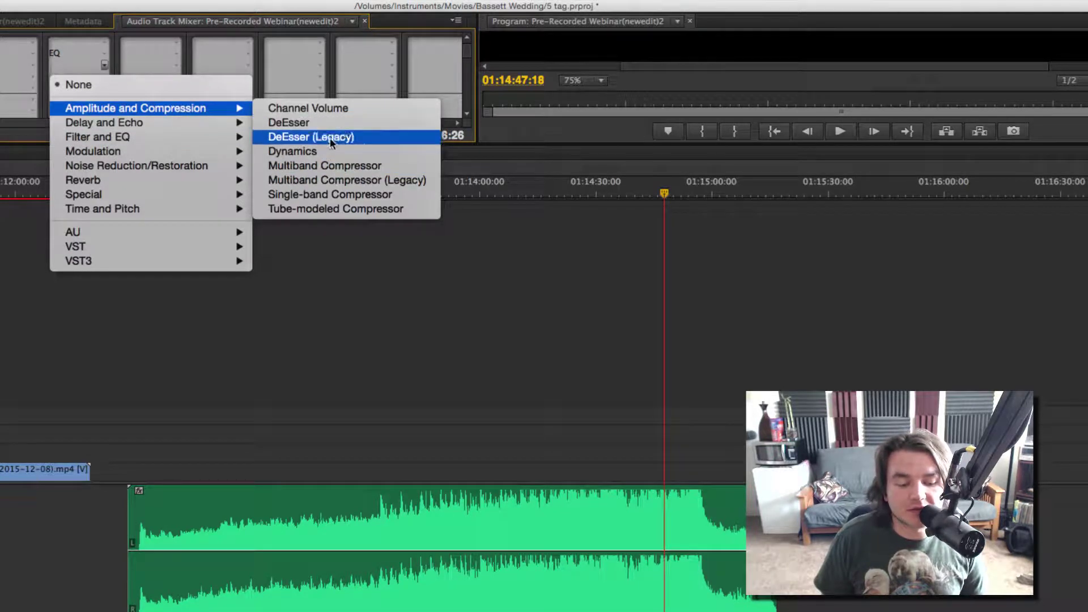
key(Escape)
Step: Open the Dynamics editor for Audio 5, Slot 3, move it clear of the time ruler, and place the playhead at 01:14:24:14
click(611, 194)
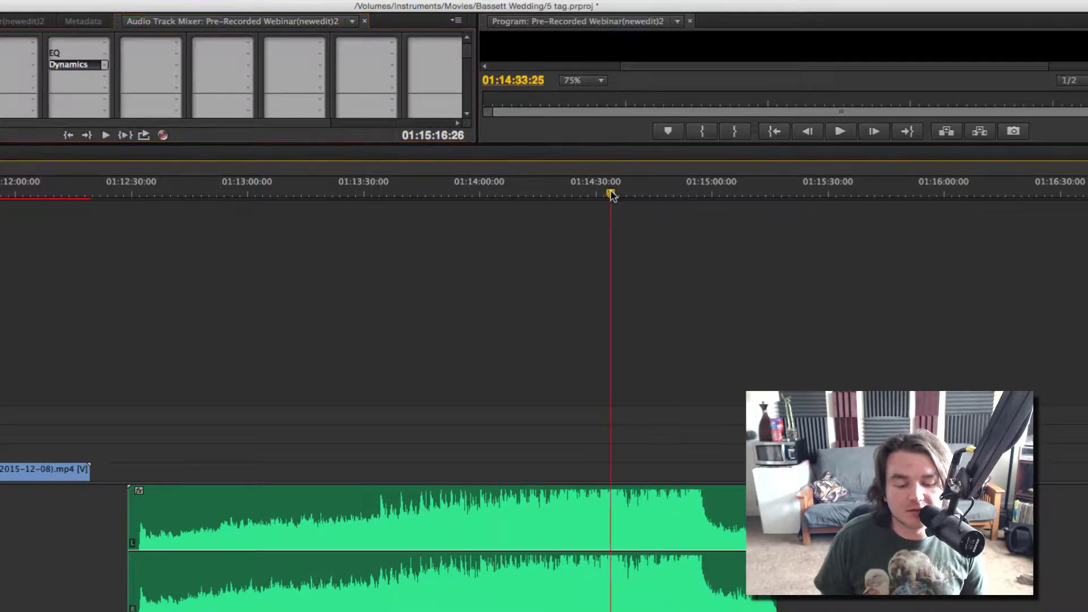
double_click(77, 64)
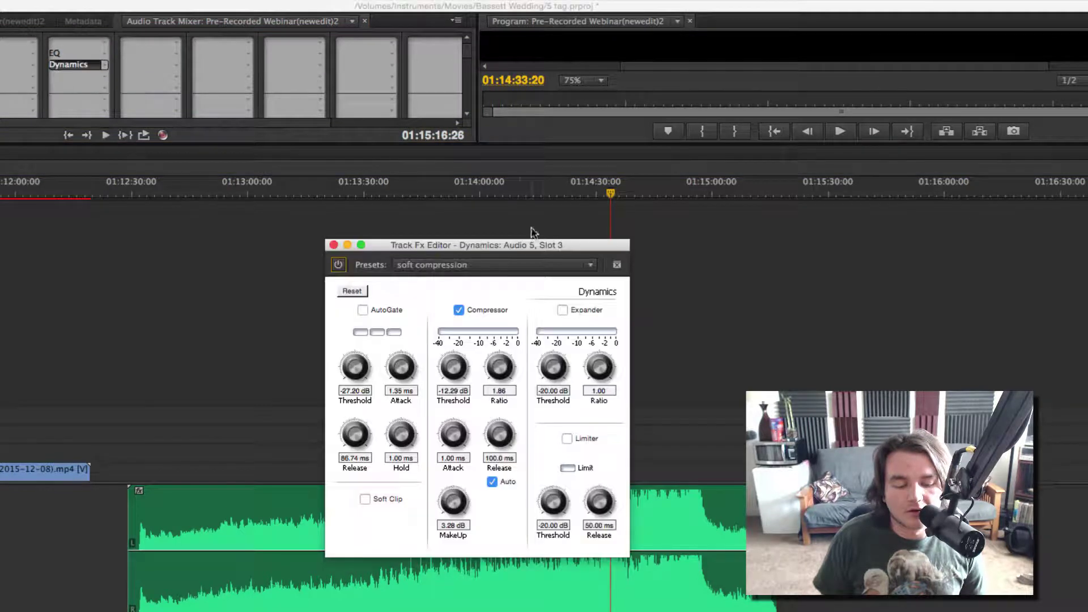
drag(521, 251, 402, 148)
click(575, 194)
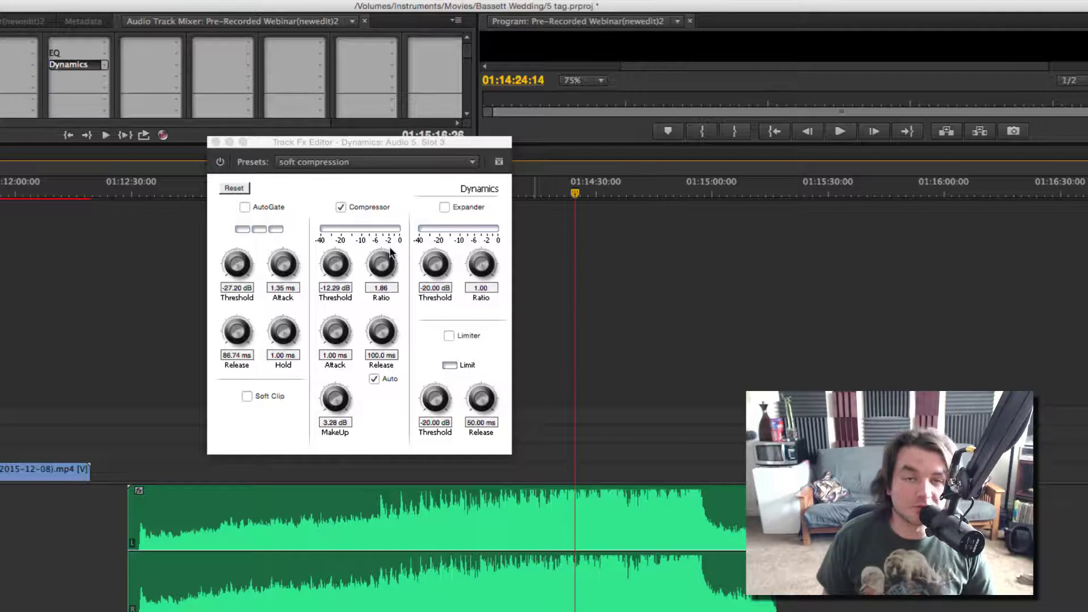
Step: Try the limiter at a -2.90 dB threshold during playback and switch it off again
key(space)
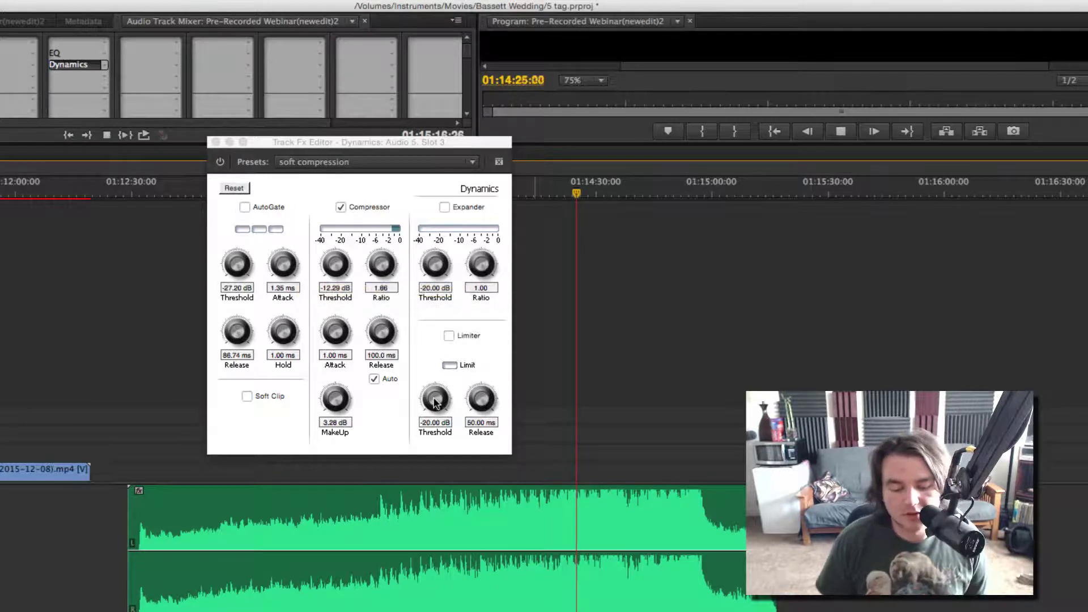
click(450, 336)
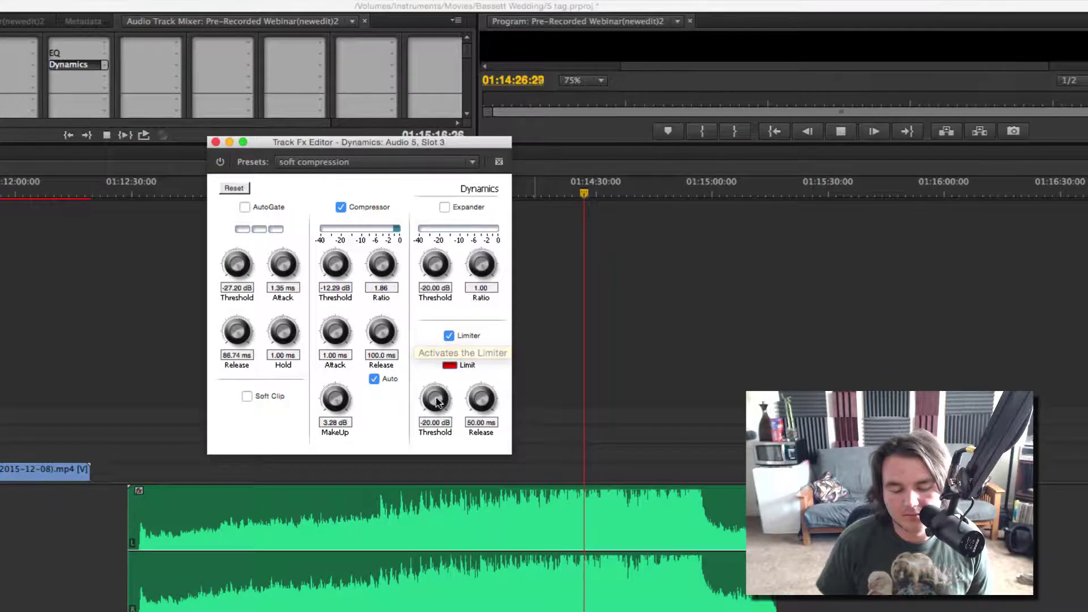
drag(436, 398, 442, 356)
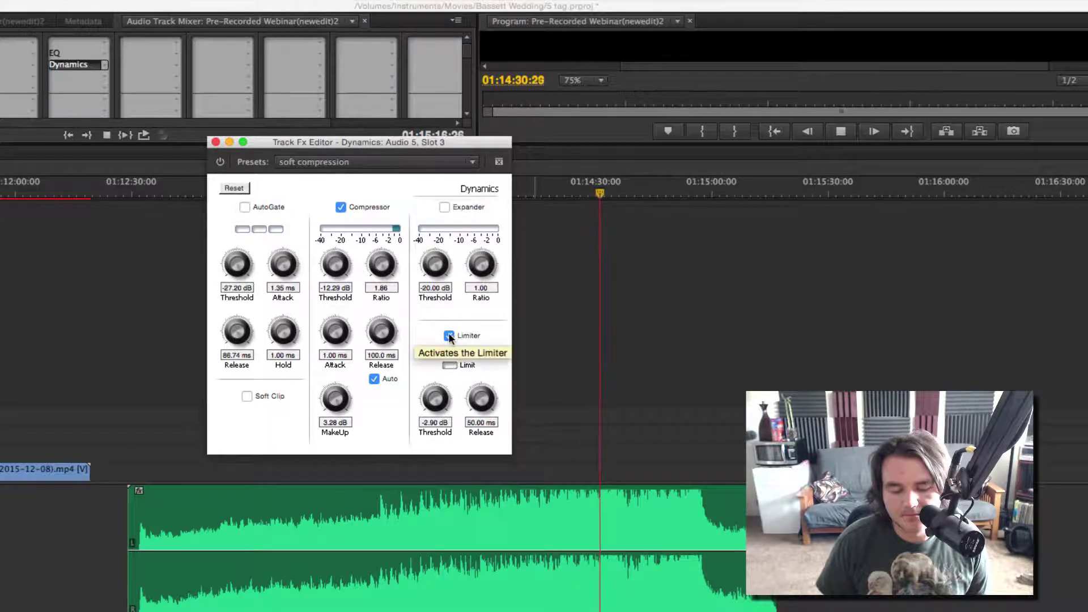
Step: Set the compressor's threshold to -19.79 dB and its ratio to 1.58, and return the playhead to 01:14:24:02
drag(335, 264, 342, 284)
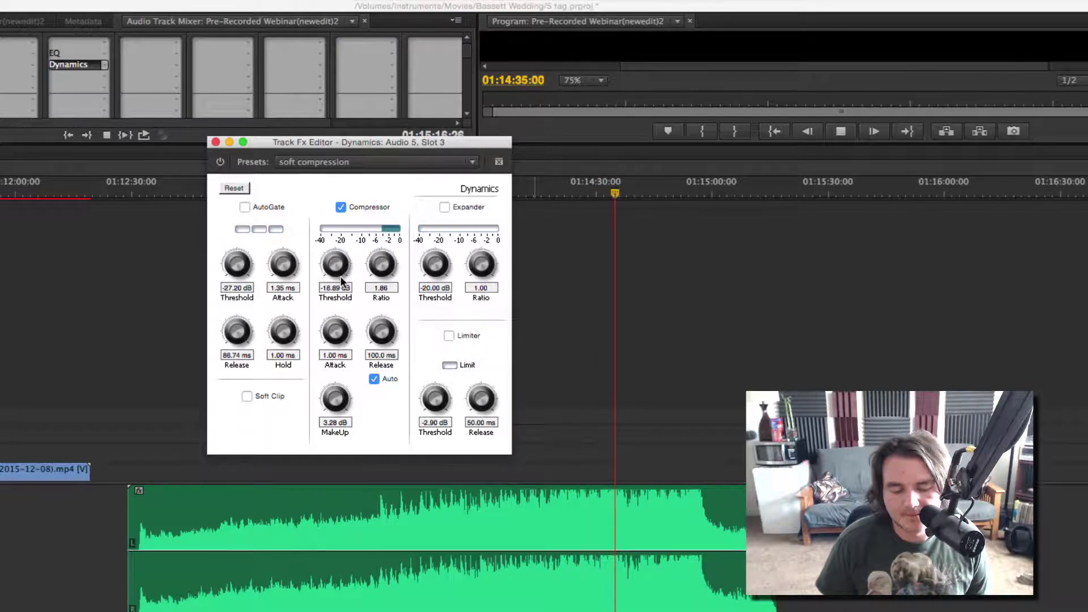
mouse_move(379, 261)
mouse_down()
mouse_move(375, 252)
mouse_move(374, 266)
mouse_up()
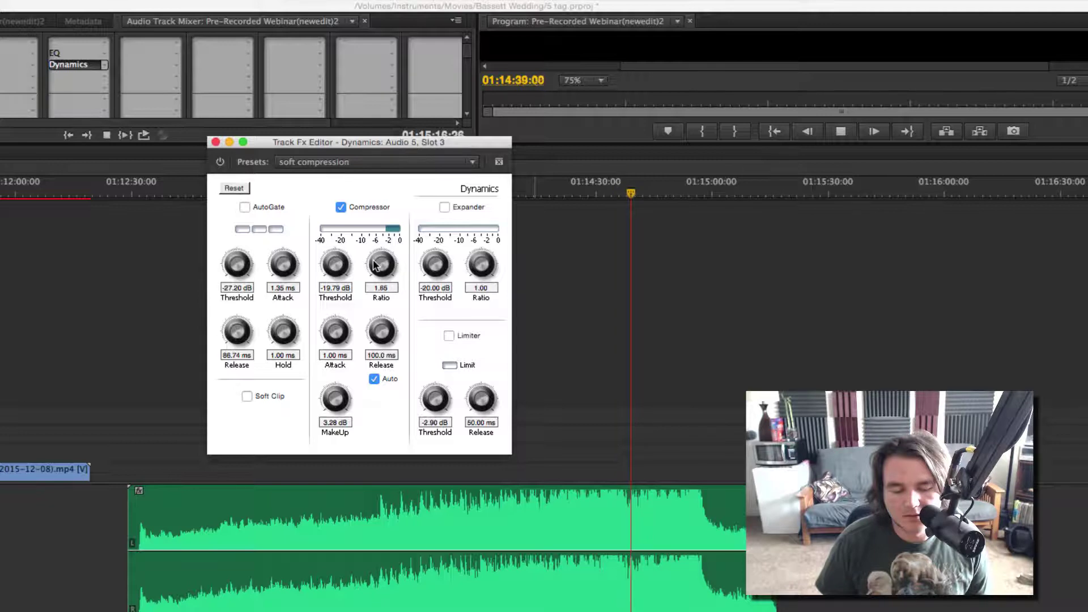
click(574, 185)
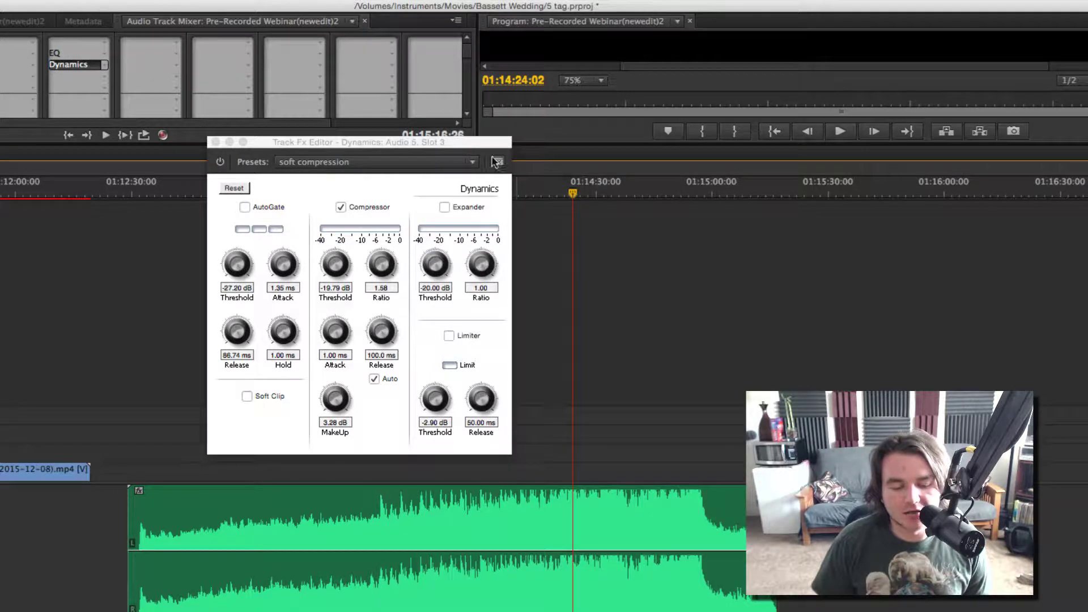
Step: Open the EQ editor beside the Dynamics editor and toggle the EQ's bypass during playback to compare it combined with the compressor
double_click(55, 52)
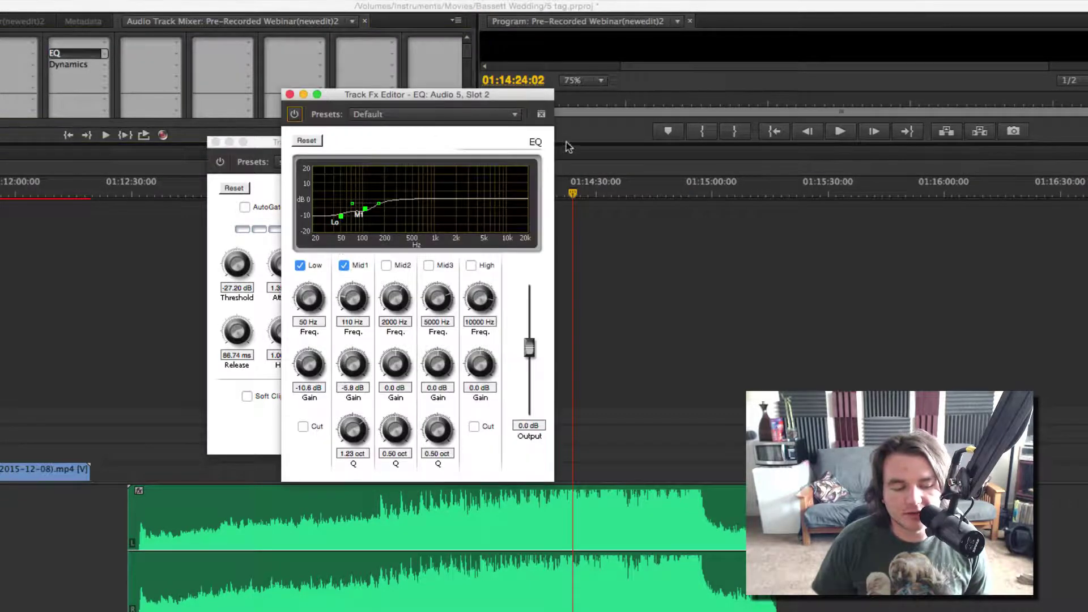
drag(506, 102, 947, 114)
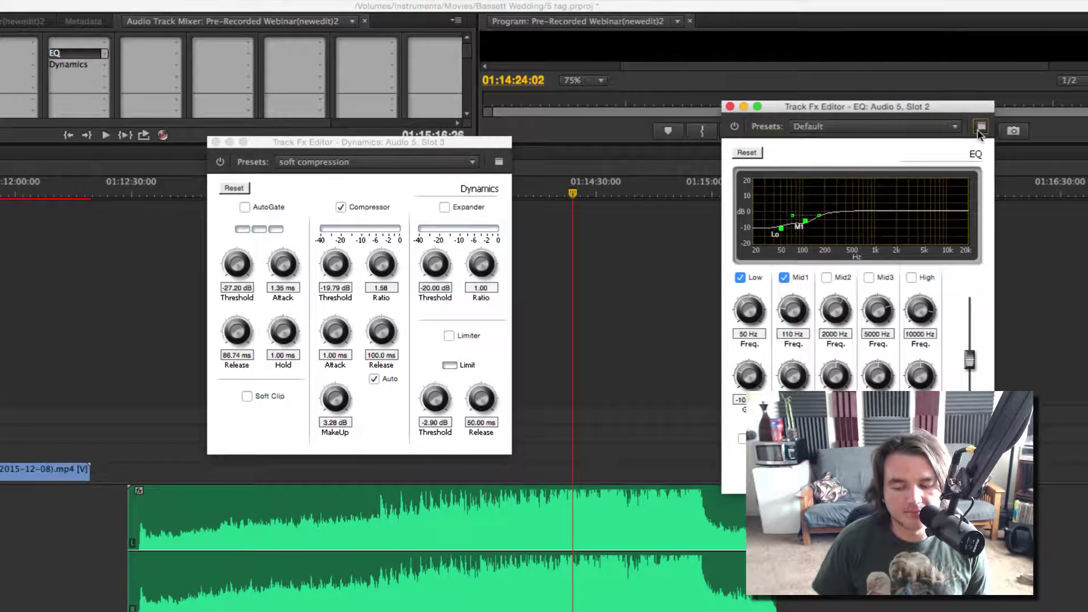
key(space)
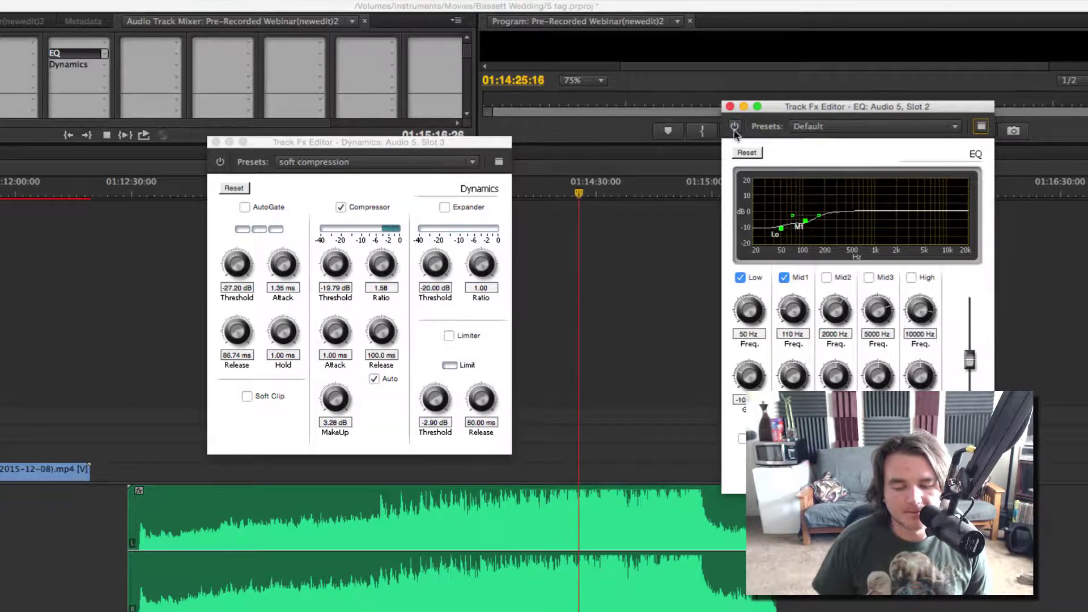
click(735, 128)
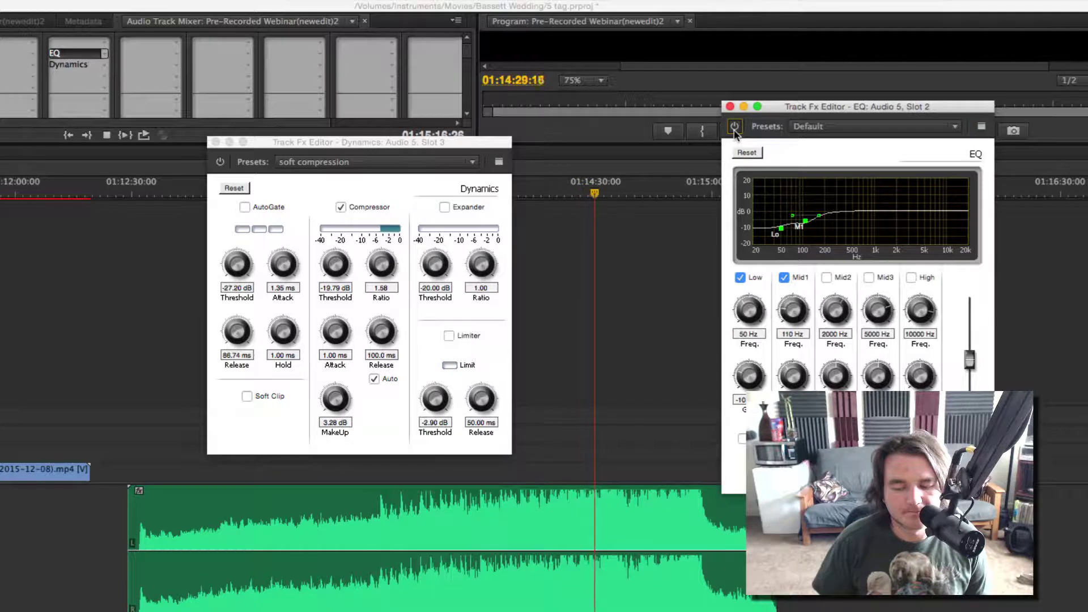
click(735, 128)
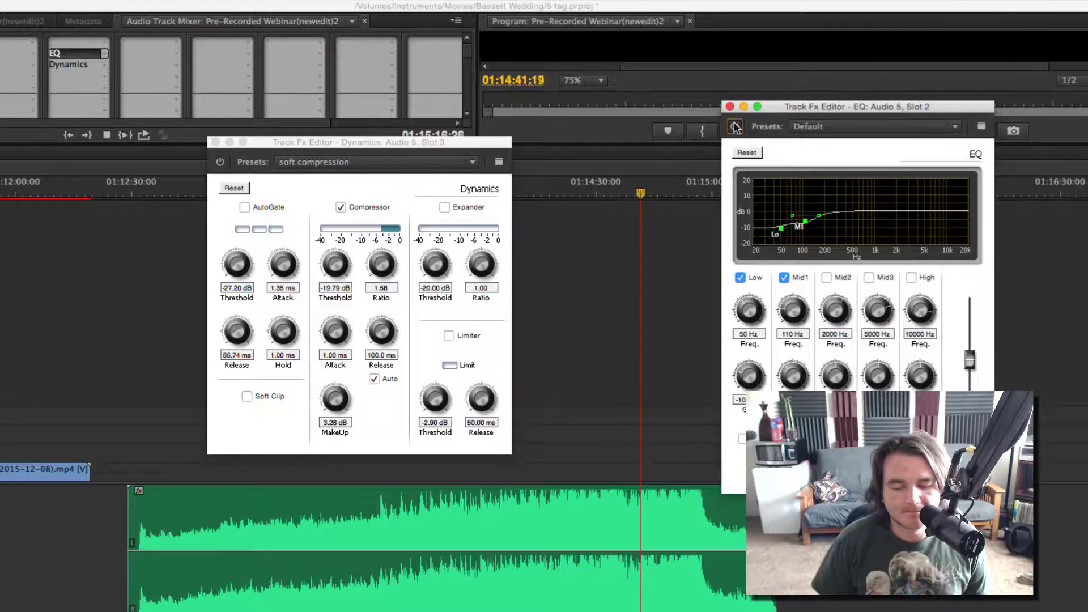
key(space)
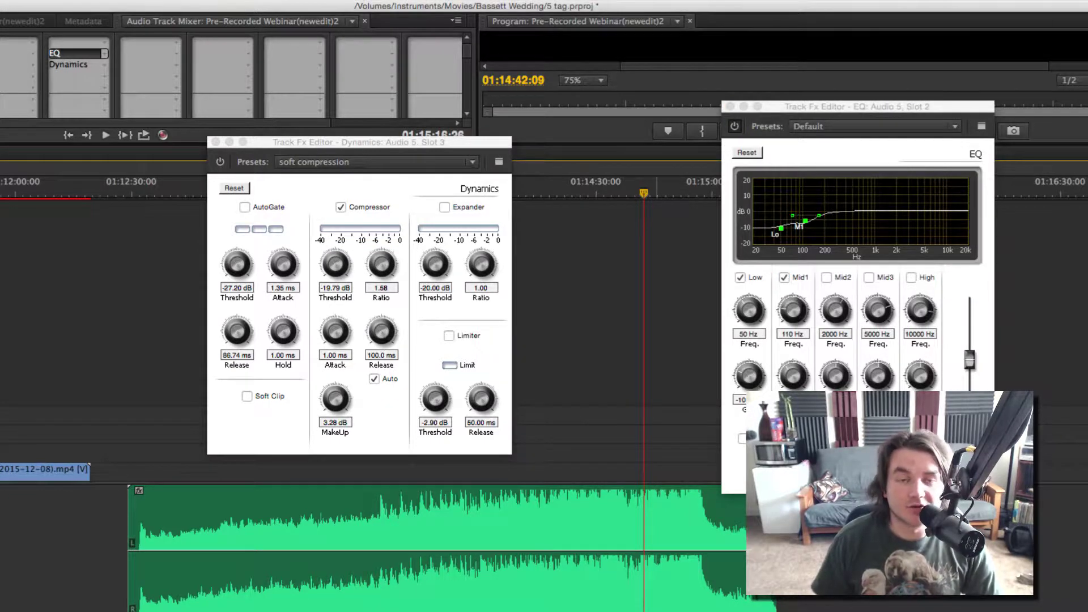
click(568, 602)
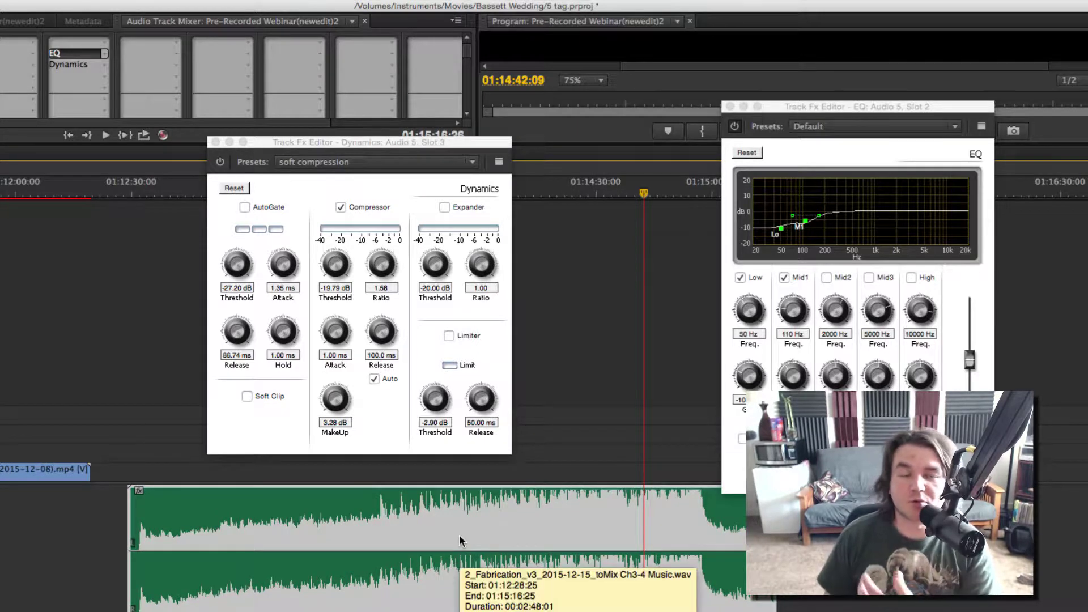
click(584, 465)
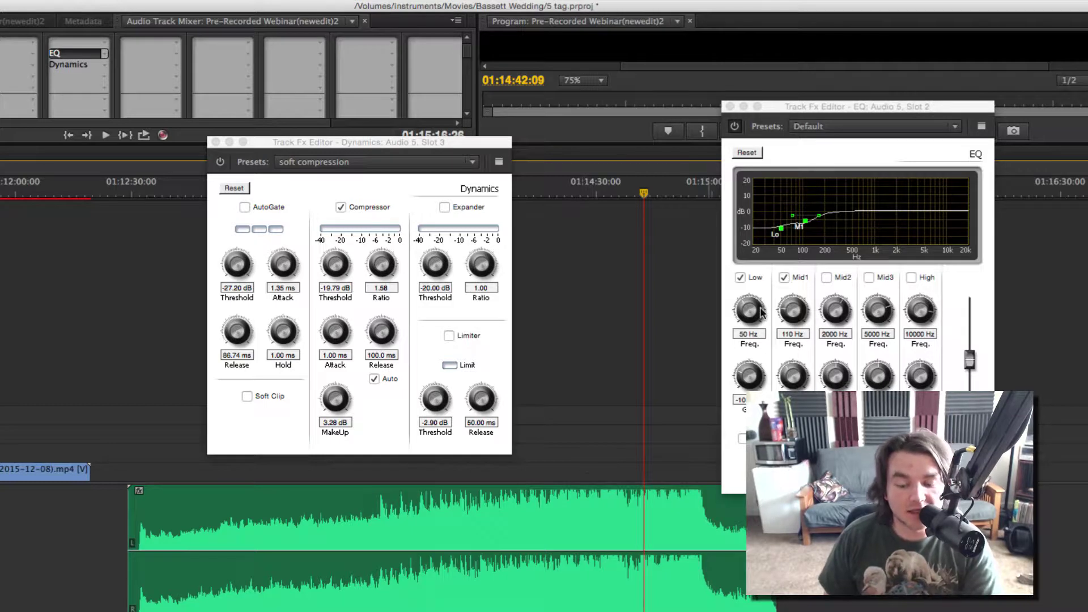
click(328, 144)
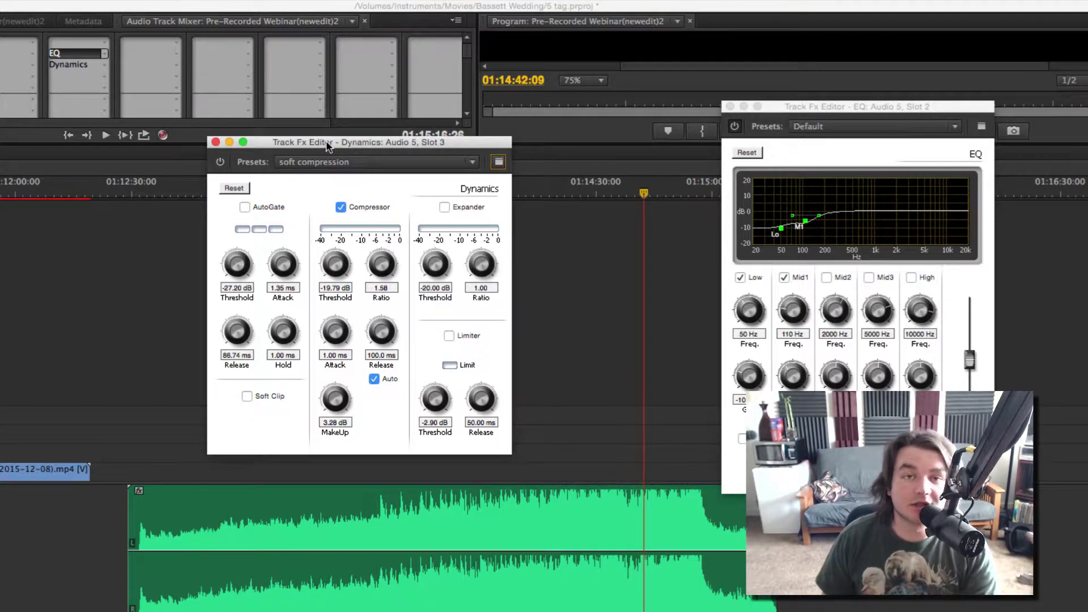